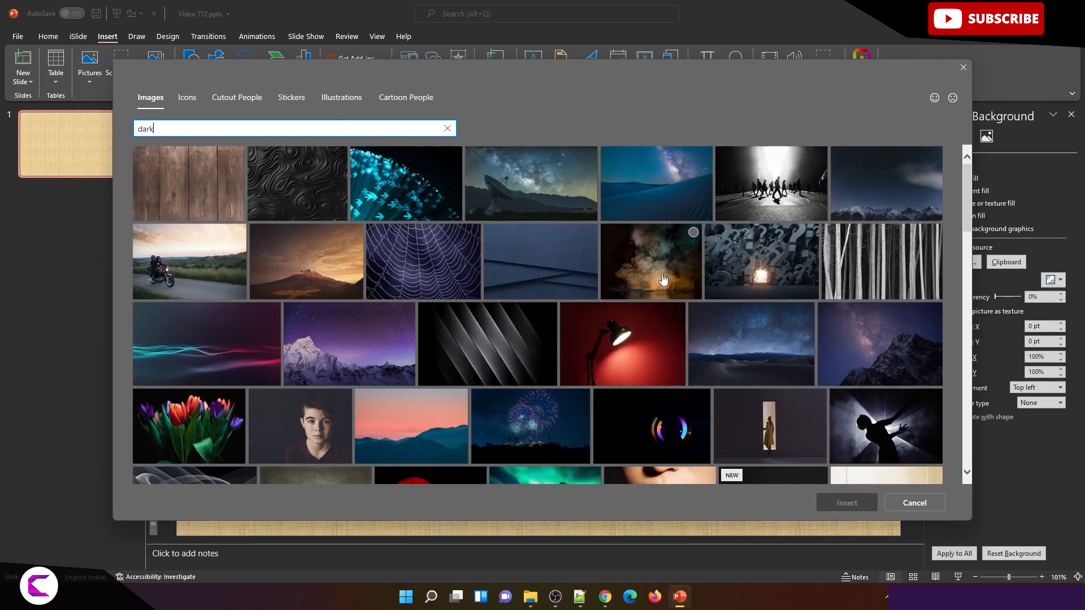
# Step: Insert the blue and orange swirling wood-grain stock image from the "dark" results as the slide background
pyautogui.moveTo(969, 208); pyautogui.dragTo(970, 353)
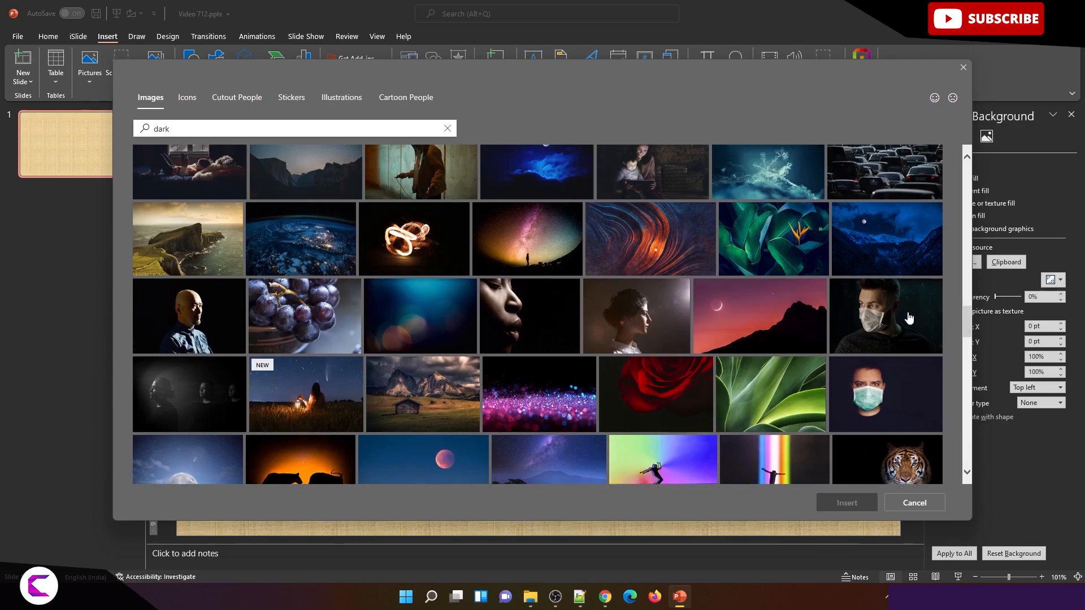
pyautogui.click(674, 251)
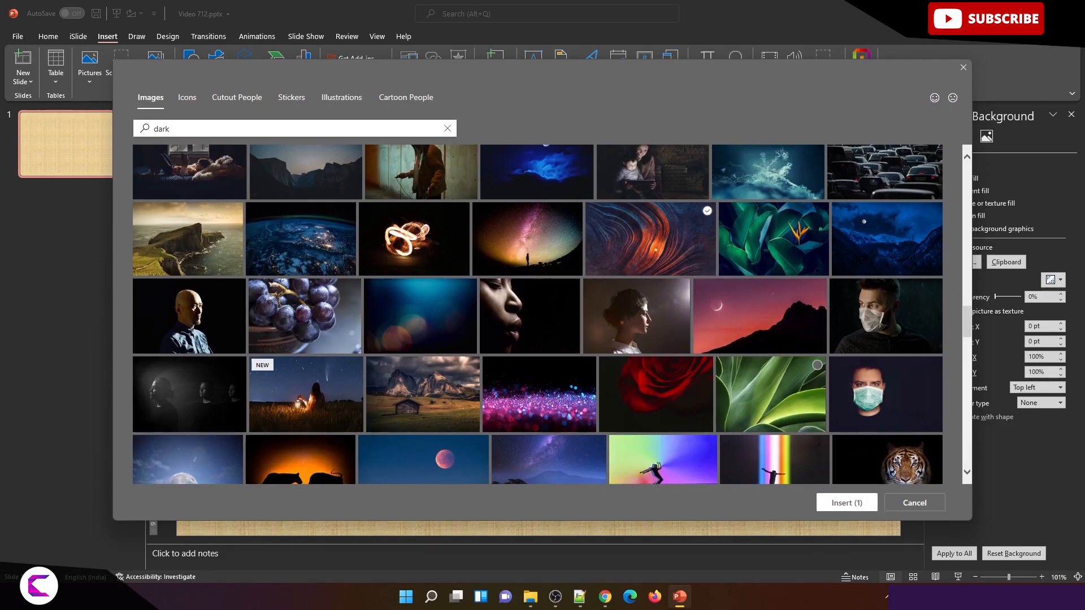
pyautogui.click(846, 506)
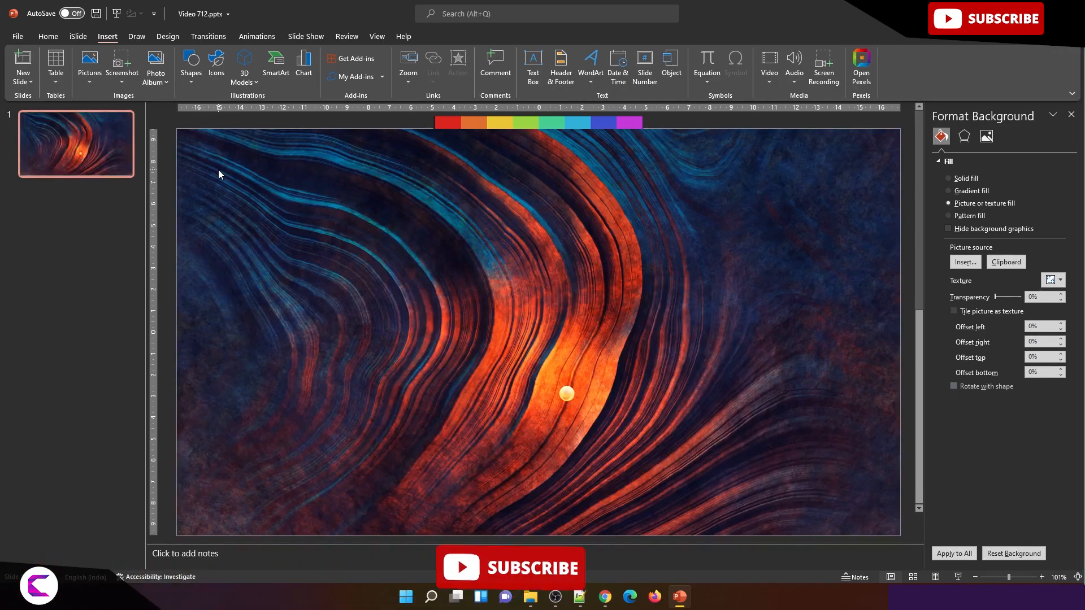
# Step: Draw a rectangle covering the whole slide, 33.87 cm wide and 19.05 cm high, and give it no line
pyautogui.click(194, 73)
pyautogui.click(220, 112)
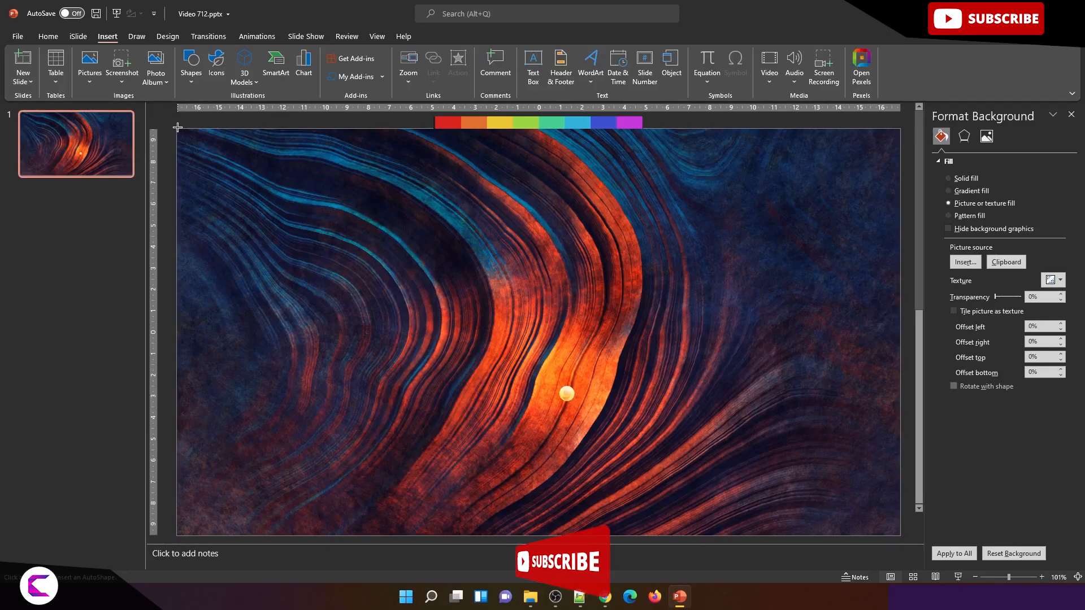
pyautogui.moveTo(184, 129); pyautogui.dragTo(899, 536)
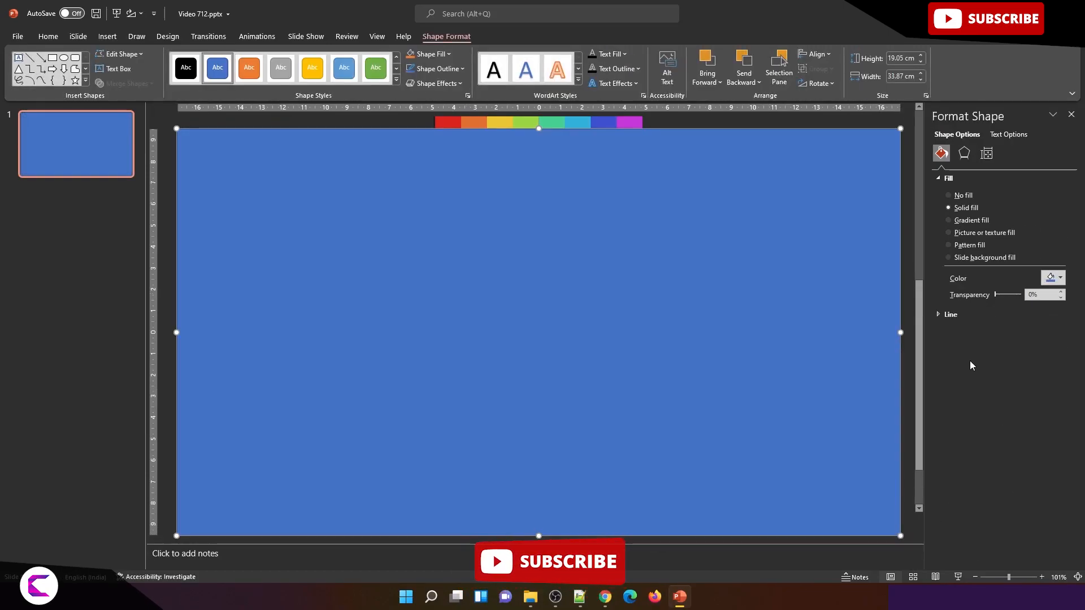
pyautogui.click(952, 315)
pyautogui.click(954, 332)
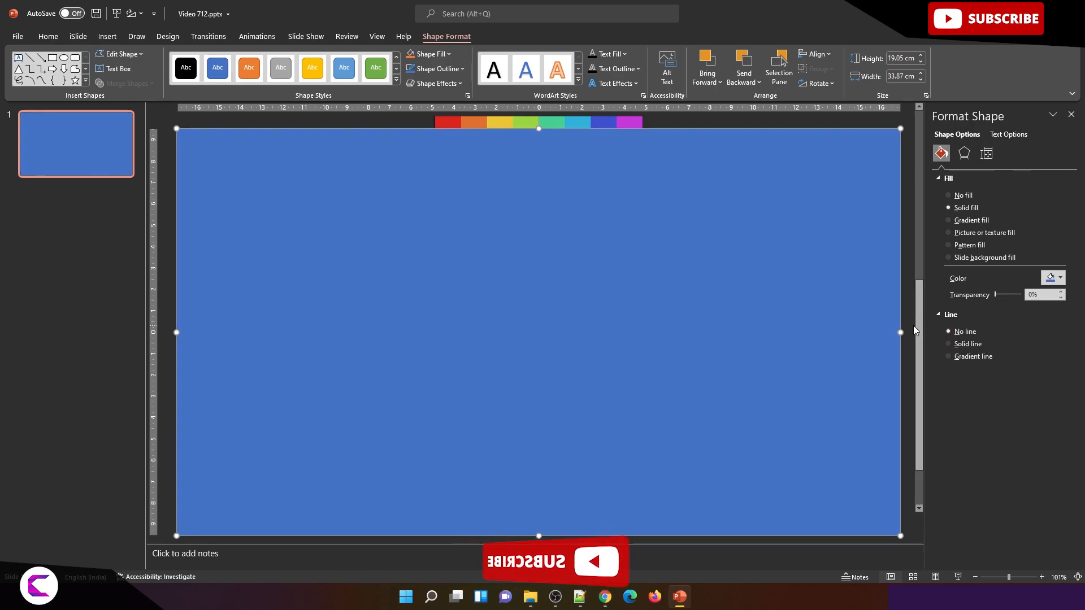
pyautogui.click(910, 321)
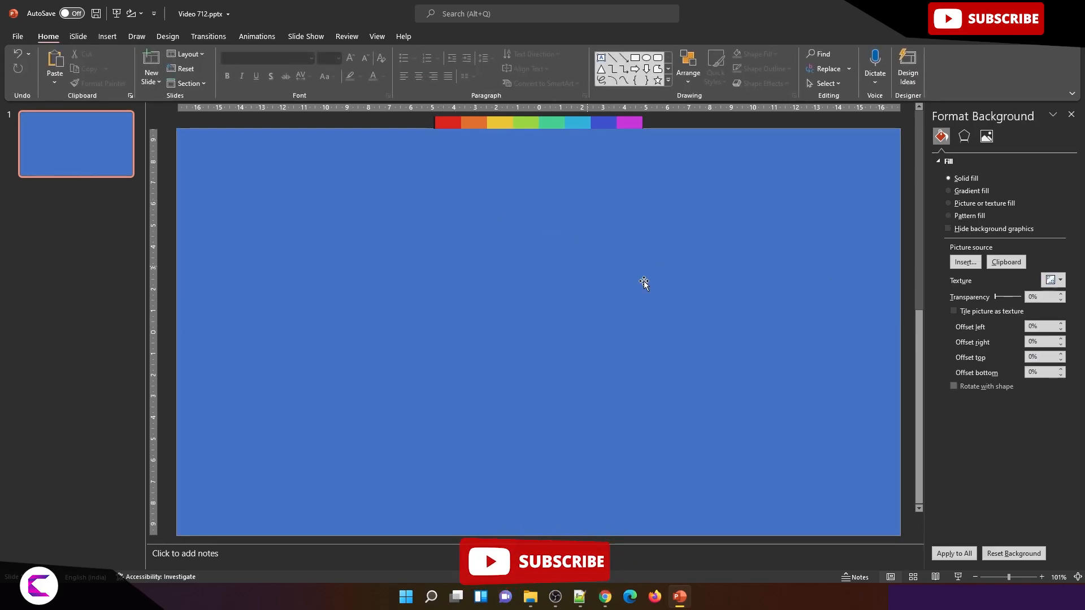
# Step: Fill the slide-sized rectangle with black and set its transparency to 38%
pyautogui.click(646, 283)
pyautogui.click(1053, 277)
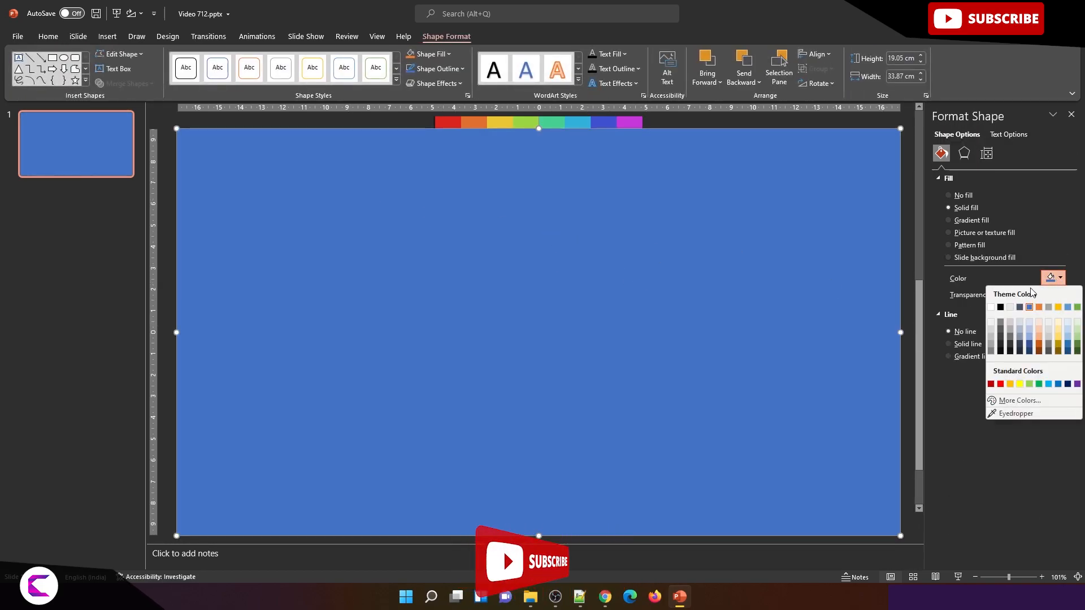
pyautogui.click(1000, 307)
pyautogui.moveTo(995, 293); pyautogui.dragTo(1004, 293)
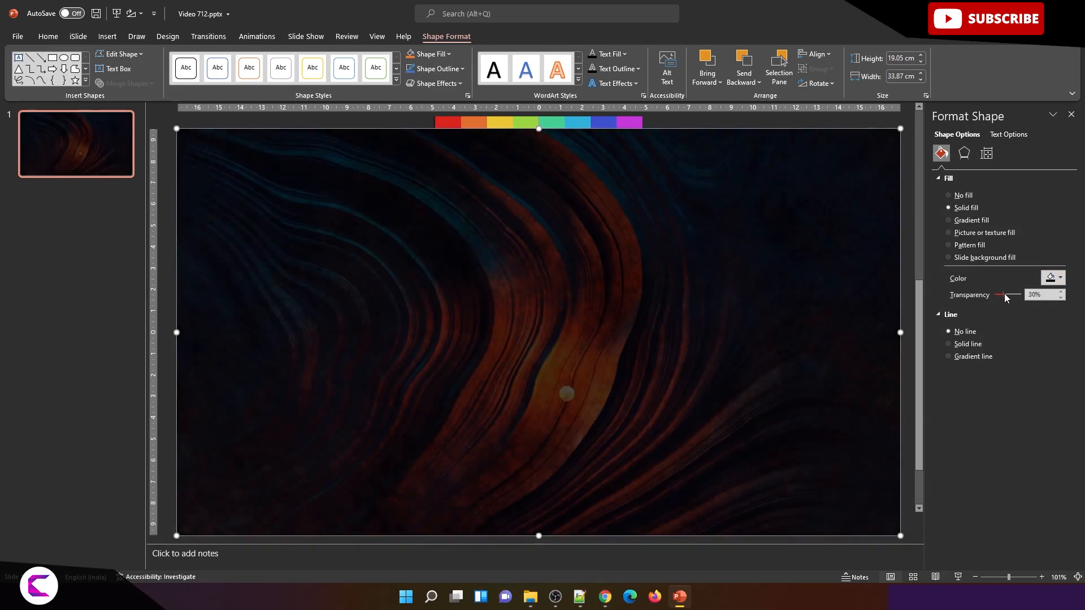
pyautogui.click(905, 291)
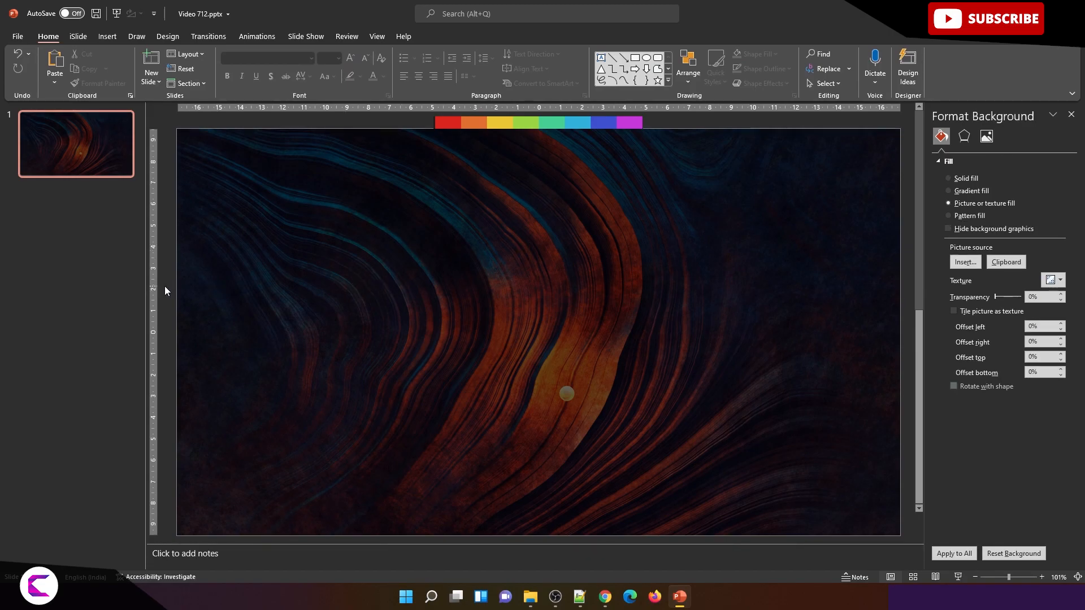
pyautogui.click(490, 341)
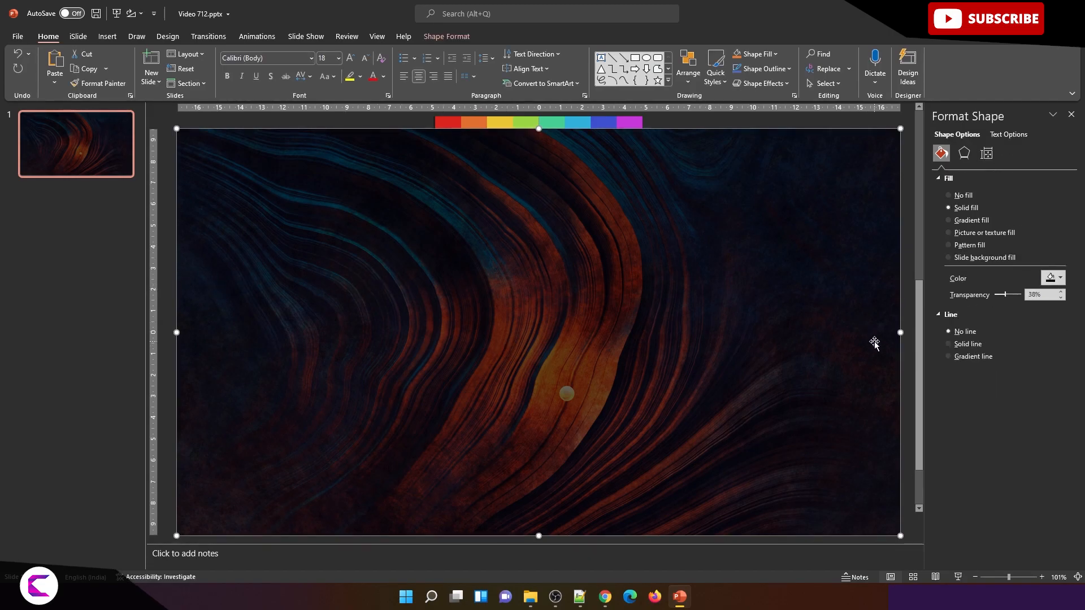
pyautogui.click(908, 337)
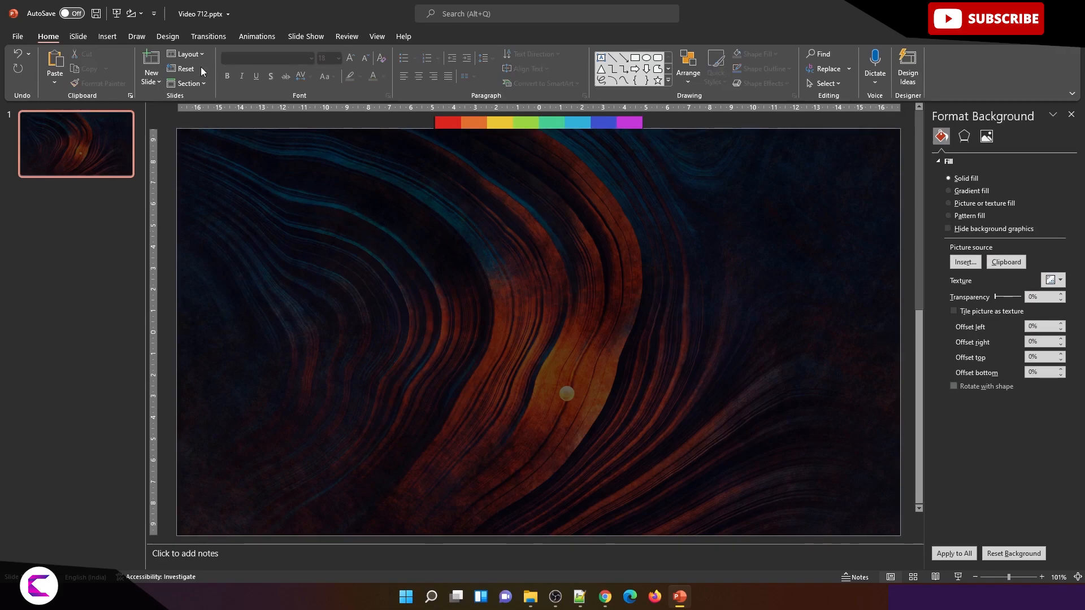
# Step: Lock the black overlay rectangle in the list of slide objects
pyautogui.click(295, 175)
pyautogui.click(826, 83)
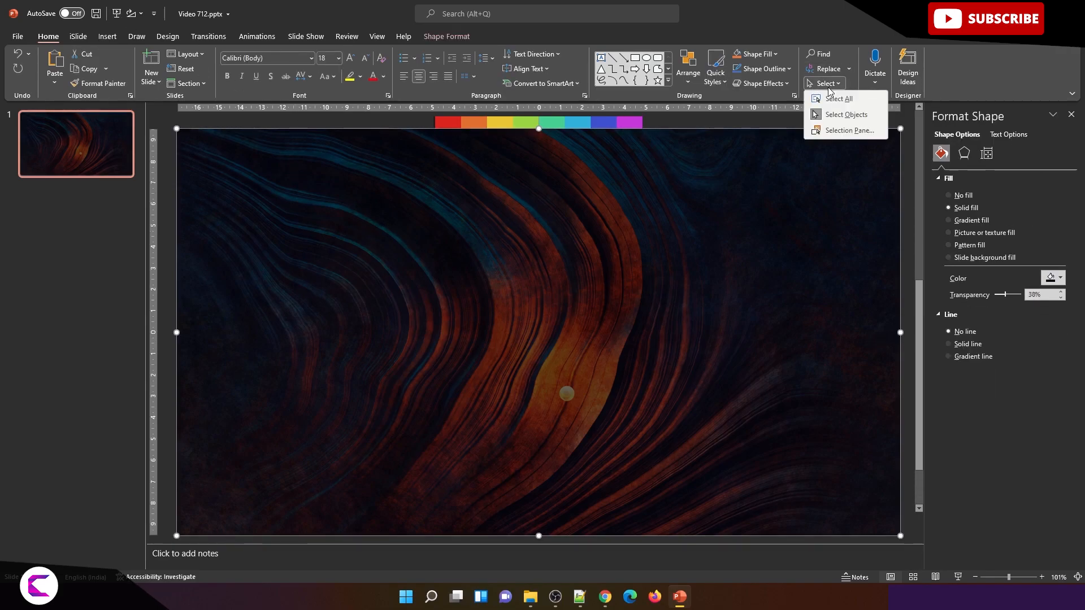
pyautogui.click(841, 131)
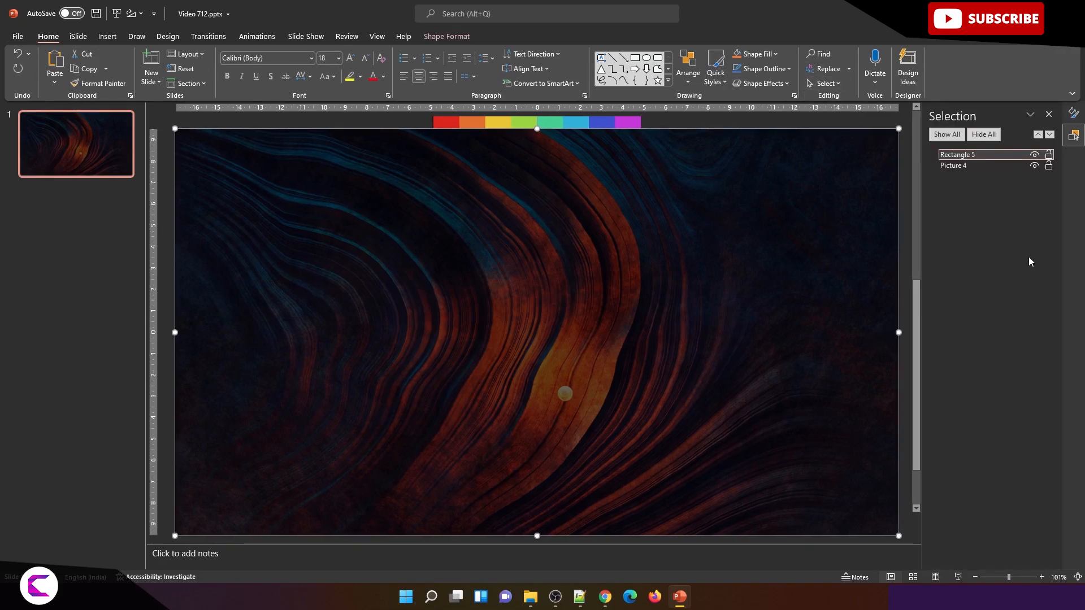
pyautogui.click(1048, 156)
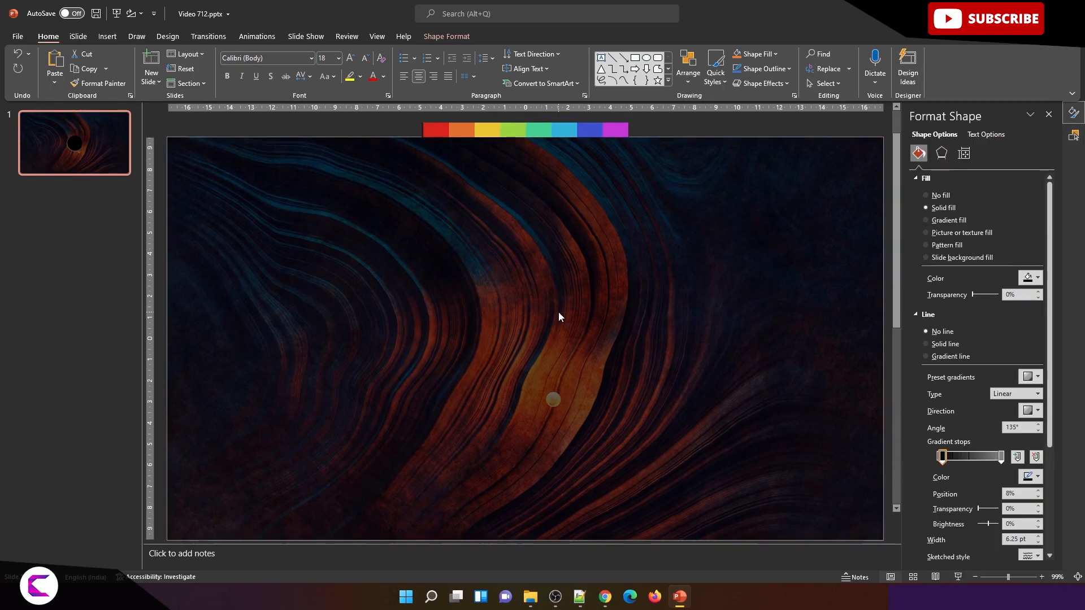
# Step: Draw a hollow circle about 5.78 cm across at the slide's center and thin it to a fine ring
pyautogui.click(107, 36)
pyautogui.click(191, 65)
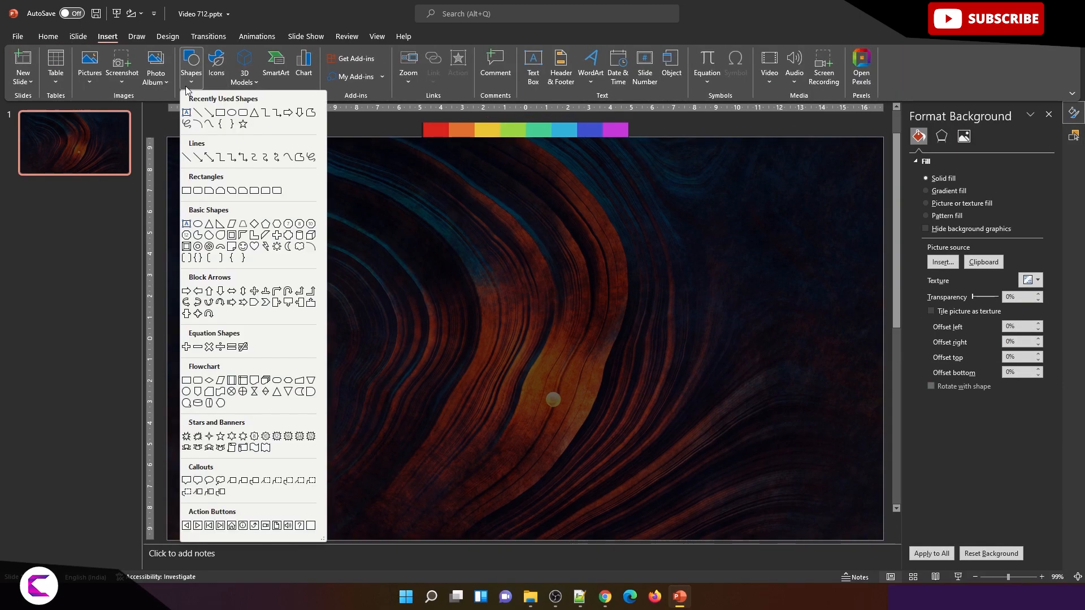
pyautogui.click(198, 247)
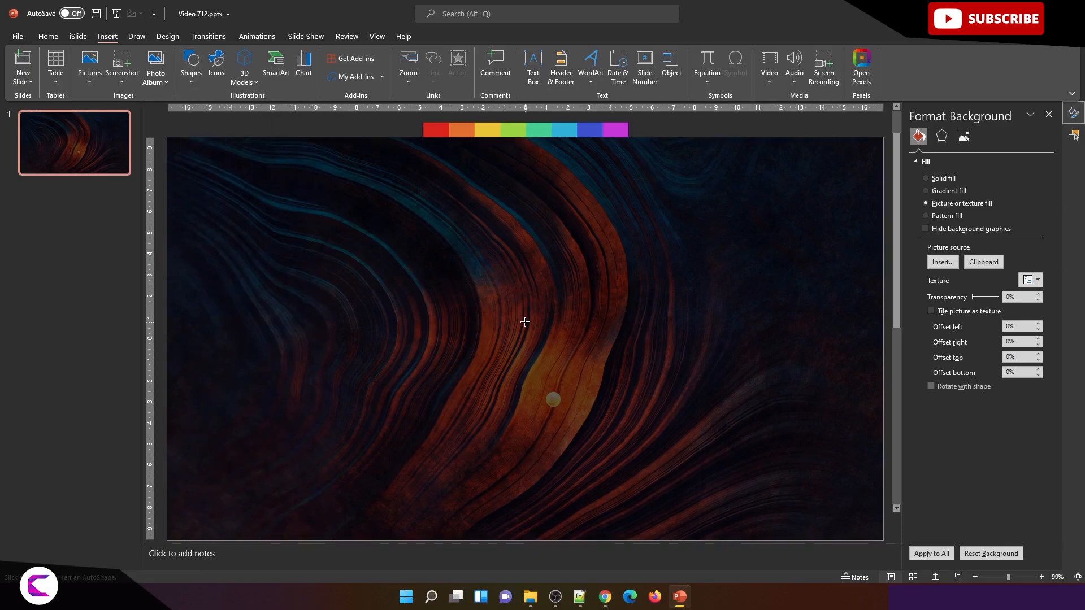
pyautogui.moveTo(489, 292); pyautogui.dragTo(573, 366)
pyautogui.moveTo(504, 337); pyautogui.dragTo(464, 338)
pyautogui.moveTo(574, 360); pyautogui.dragTo(581, 360)
pyautogui.moveTo(469, 336); pyautogui.dragTo(464, 339)
# Step: Remove the ring's outline and fill it with a light gray theme color
pyautogui.click(942, 332)
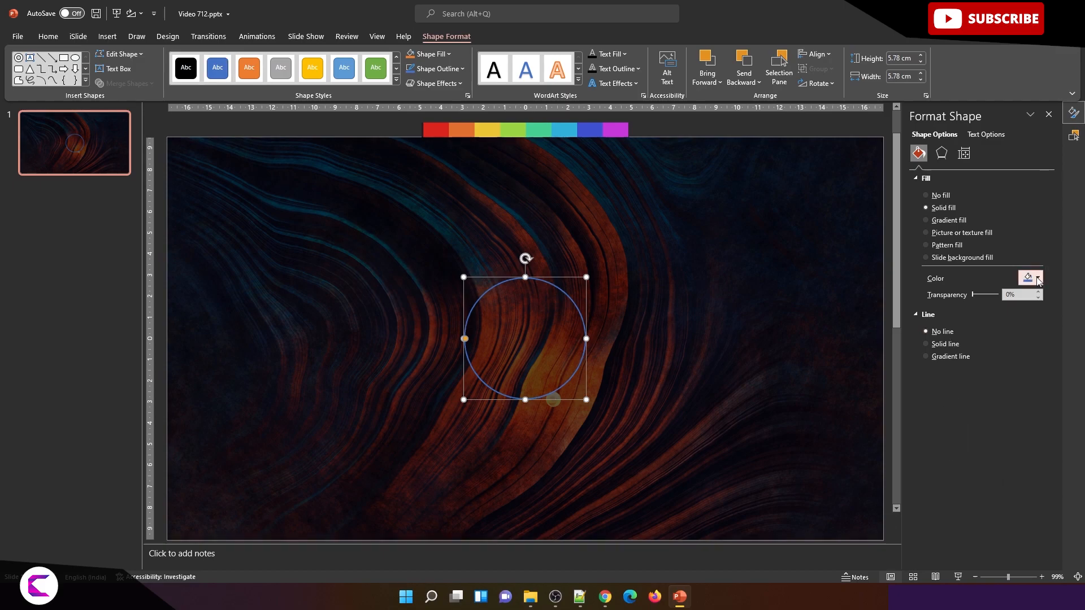
pyautogui.click(1027, 278)
pyautogui.click(992, 346)
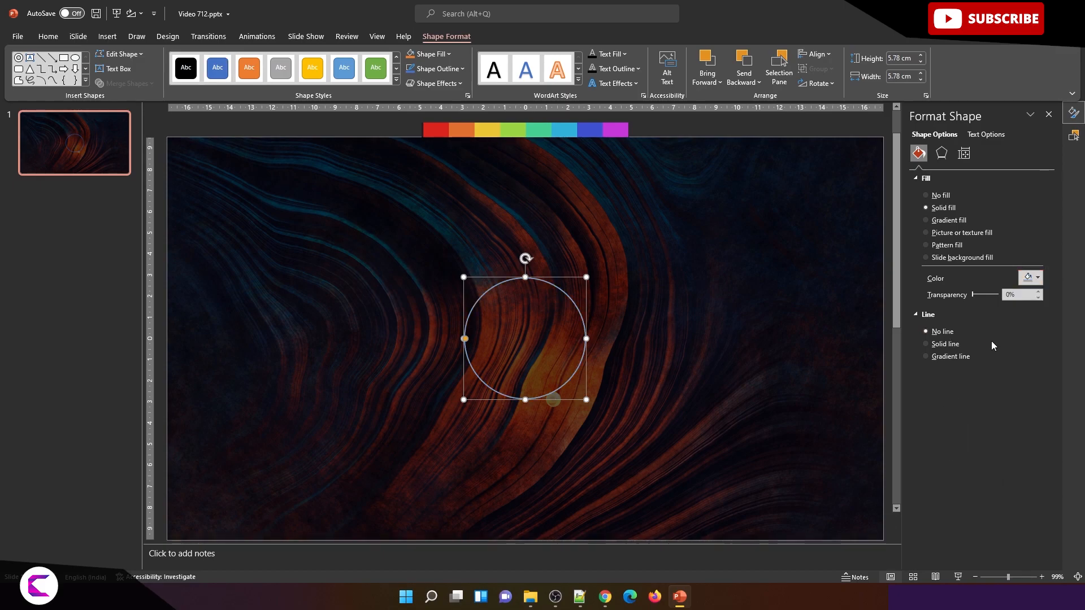
# Step: Paste a copy of the thin ring and thicken the copy's band
pyautogui.hotkey('ctrl', 'v')
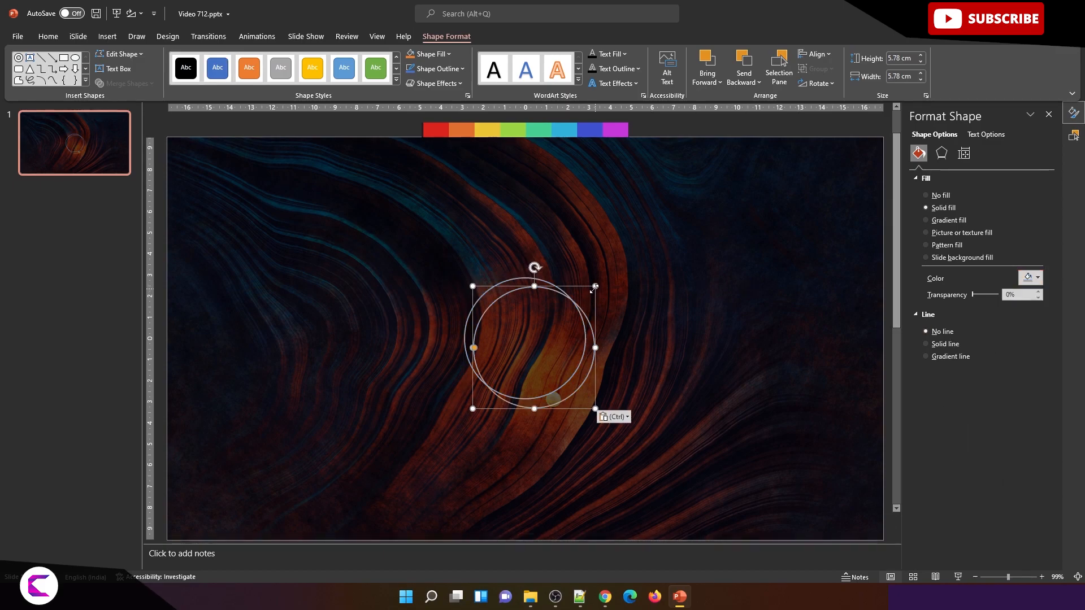
pyautogui.click(479, 347)
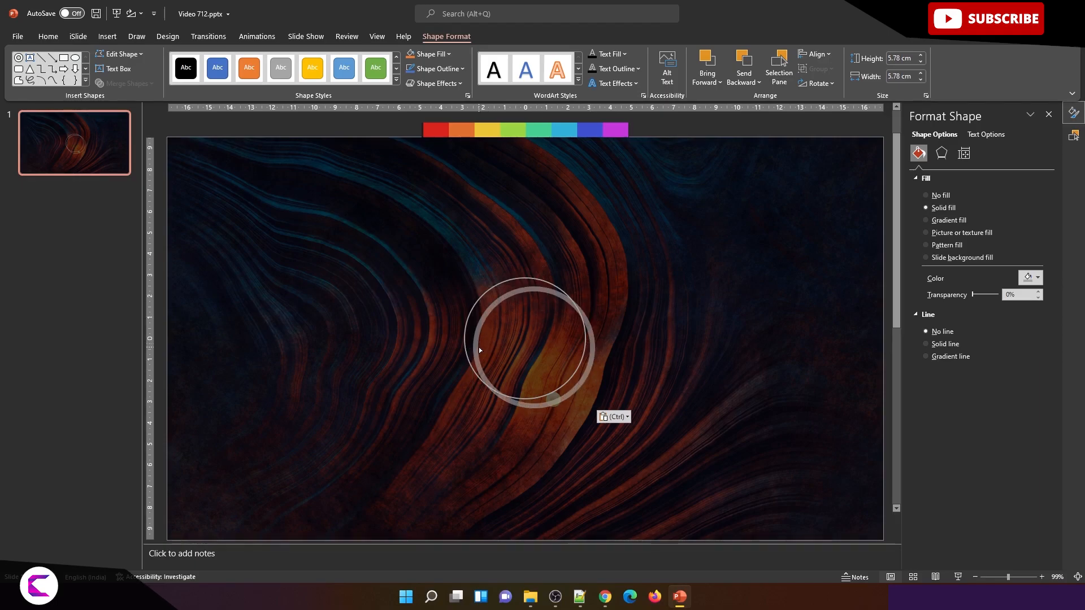
pyautogui.click(479, 347)
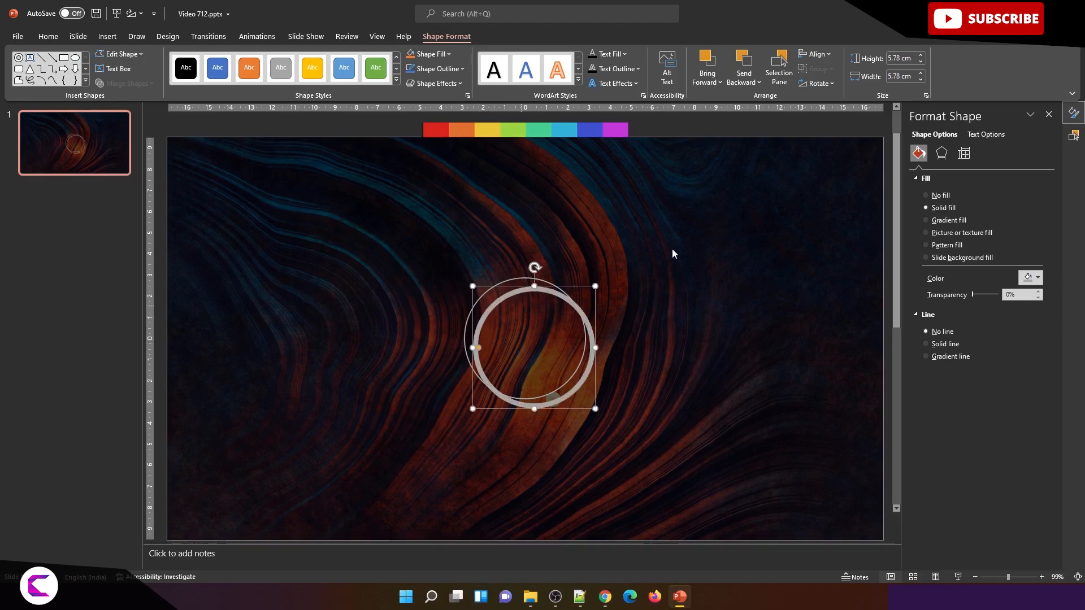
# Step: Apply a gradient fill to the thicker ring, with the first stop at position 0% in a dark black shade
pyautogui.click(953, 221)
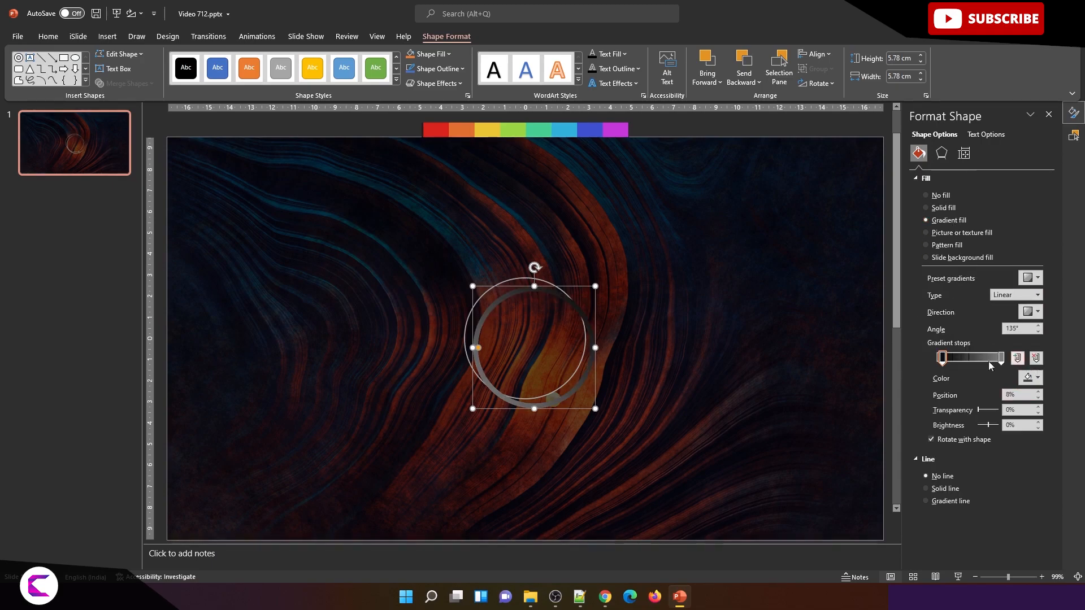
pyautogui.moveTo(942, 358); pyautogui.dragTo(937, 358)
pyautogui.click(1037, 382)
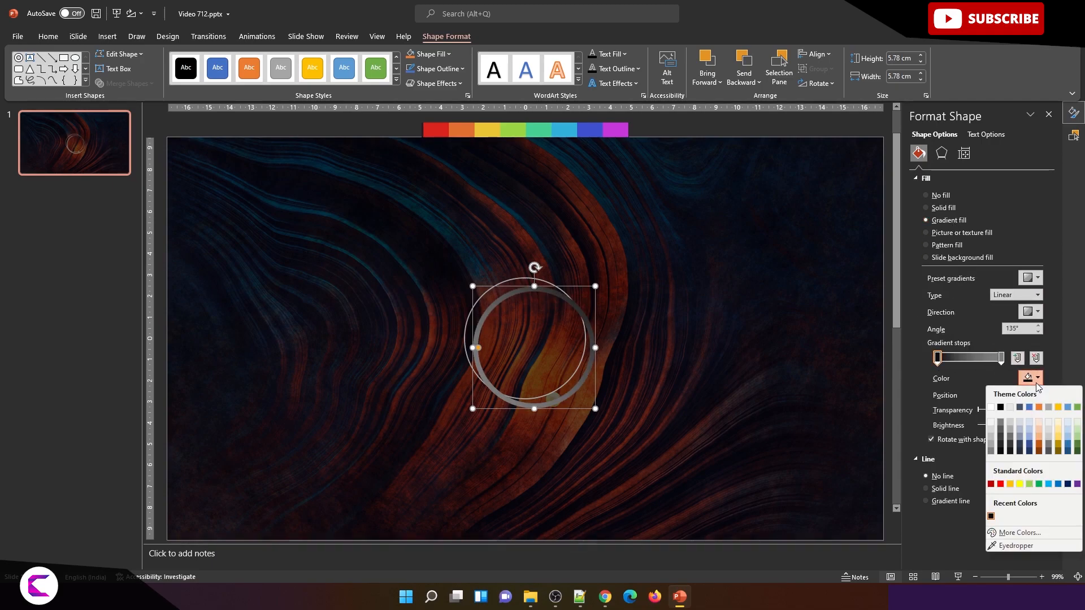
pyautogui.click(1000, 450)
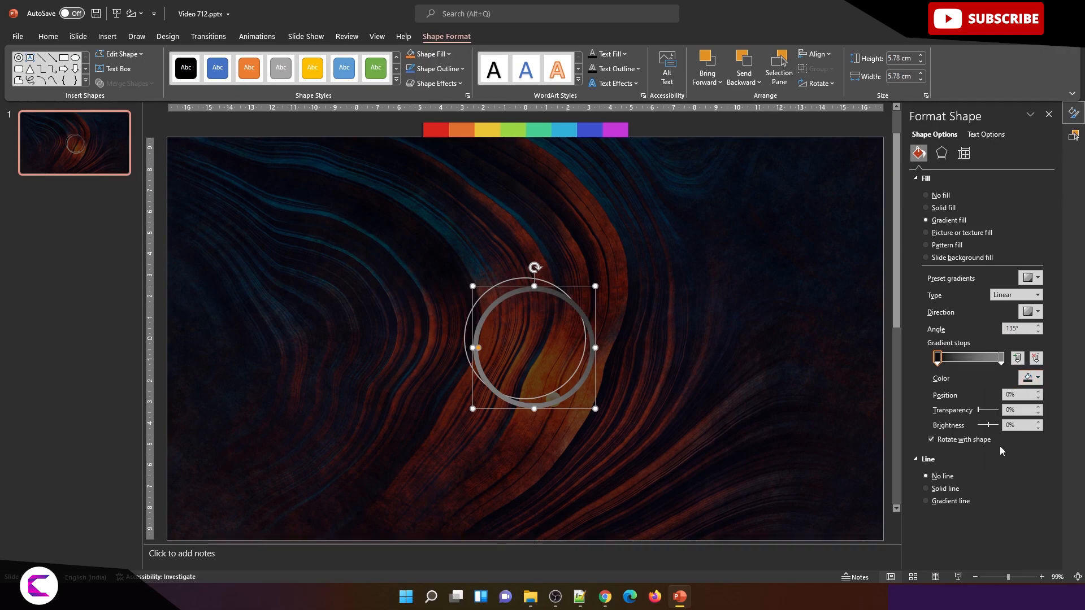
# Step: Color the thicker ring's last gradient stop mid-gray and run the linear gradient diagonally at 135°
pyautogui.click(1001, 360)
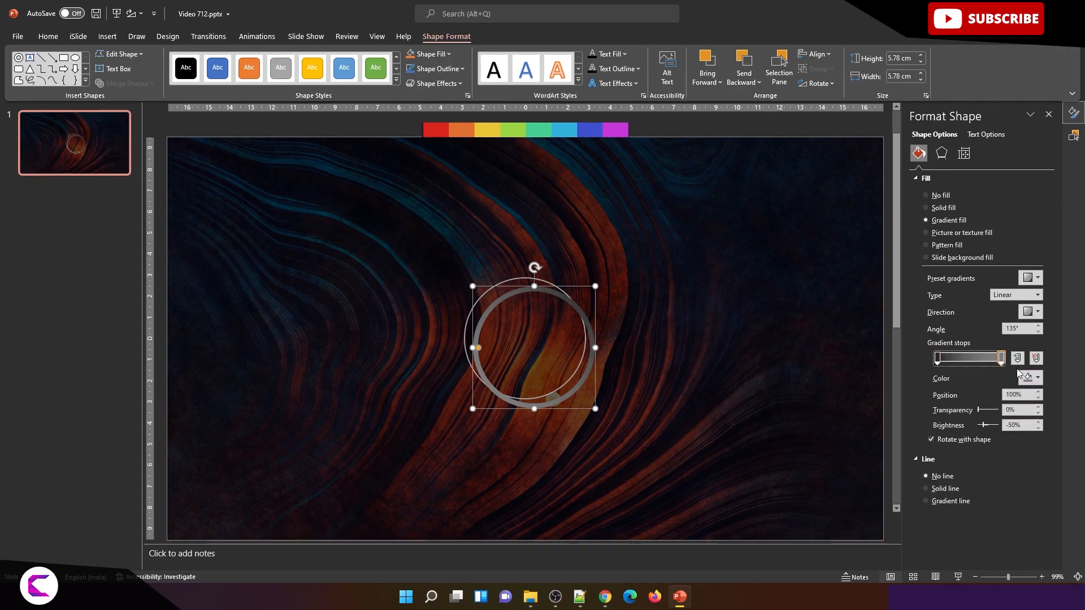
pyautogui.click(1037, 378)
pyautogui.click(990, 451)
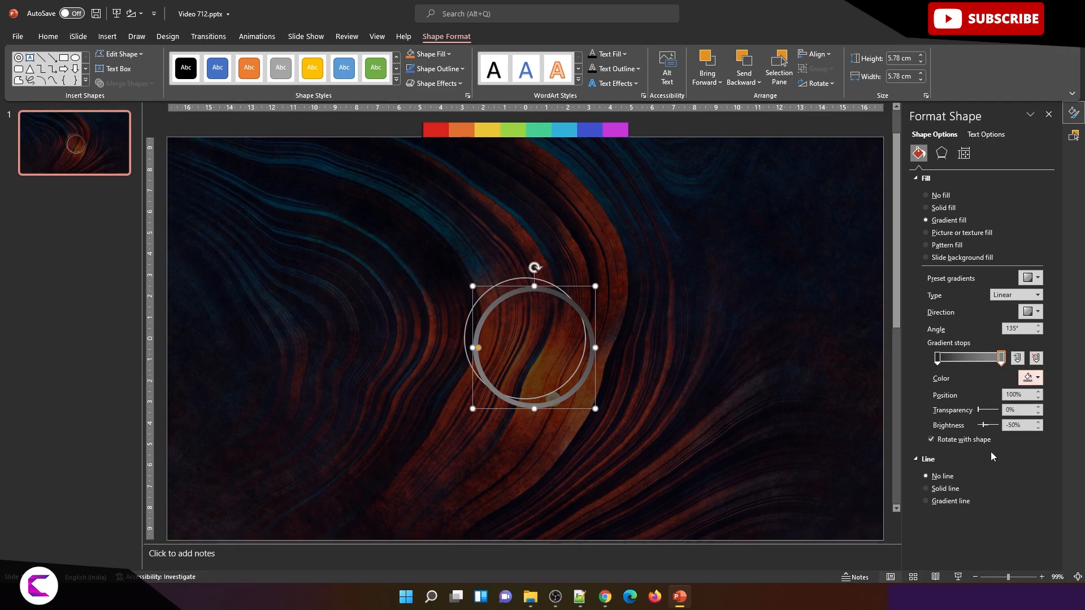
pyautogui.click(1031, 312)
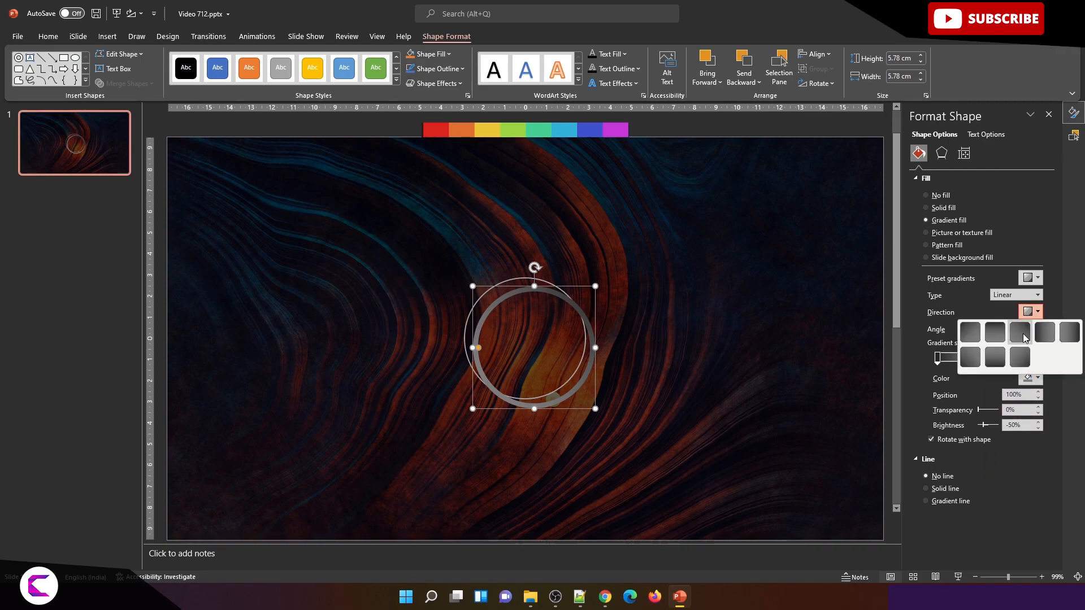
pyautogui.click(1024, 333)
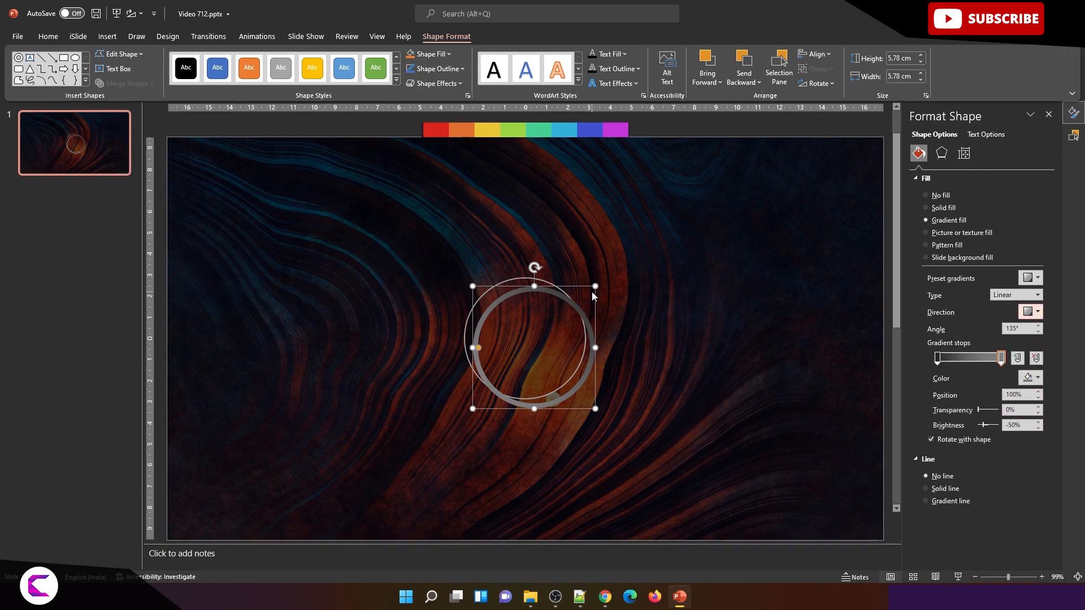
# Step: Select both rings without the color strip and align them to each other left and middle
pyautogui.moveTo(596, 285); pyautogui.dragTo(595, 286)
pyautogui.hotkey('ctrl', 'a')
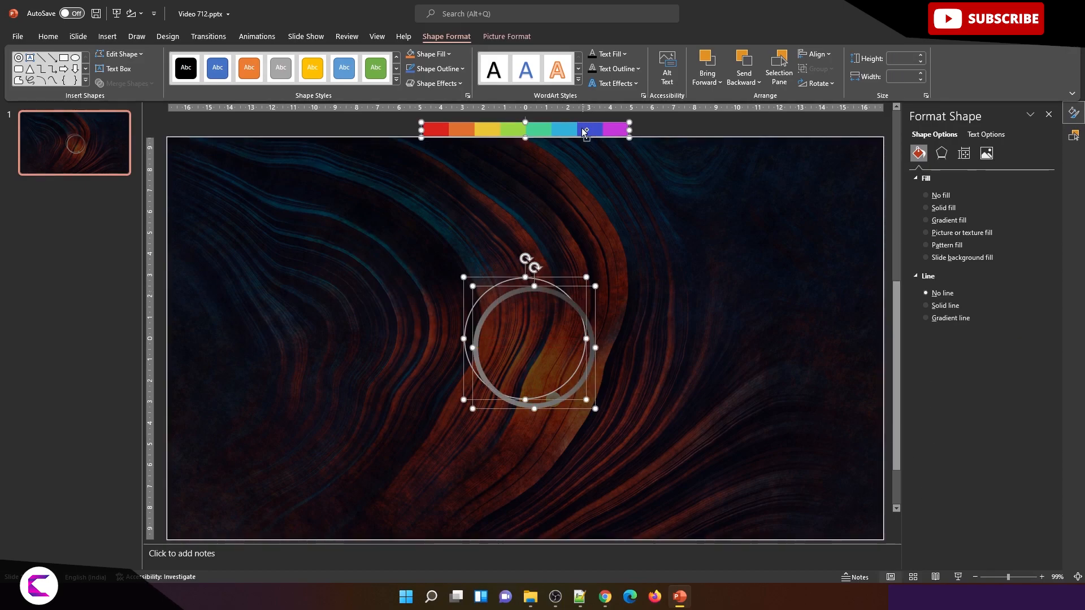
pyautogui.keyDown('shift'); pyautogui.click(582, 131); pyautogui.keyUp('shift')
pyautogui.click(816, 54)
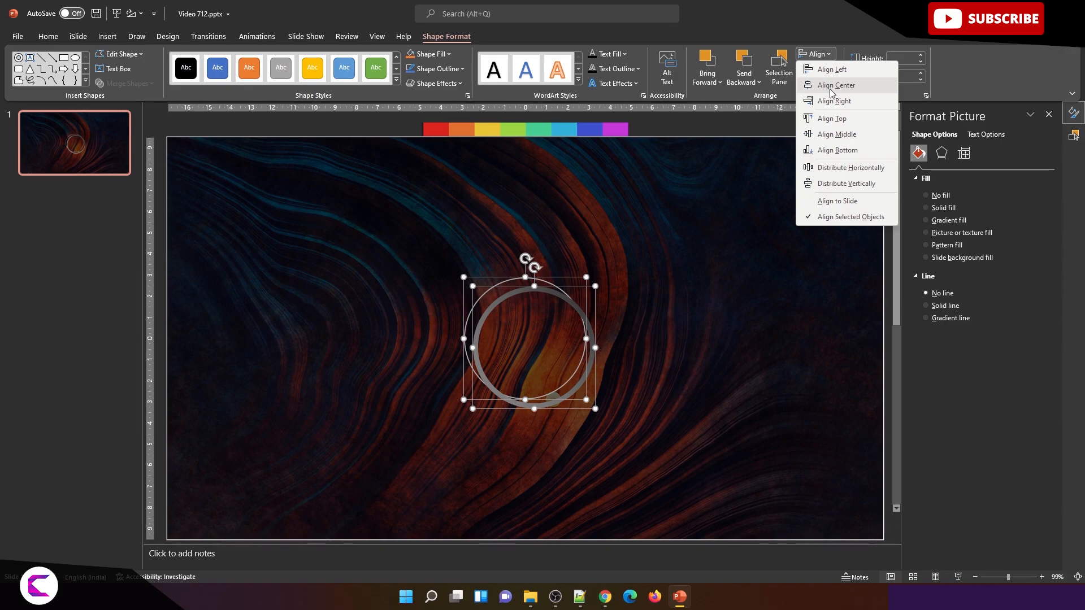
pyautogui.click(821, 71)
pyautogui.click(817, 53)
pyautogui.click(822, 132)
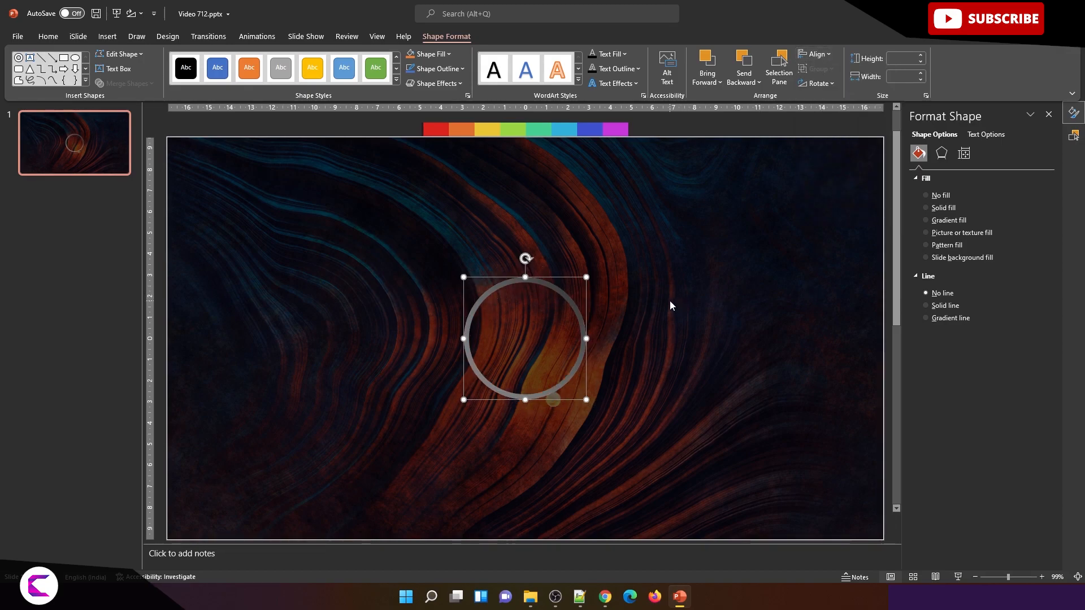
pyautogui.click(380, 124)
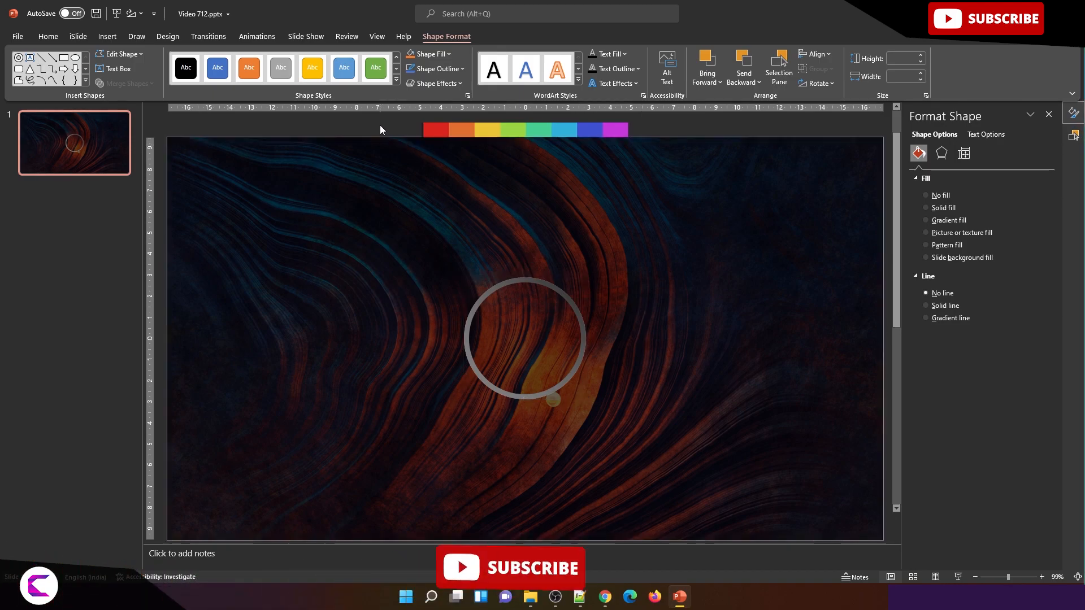
# Step: Set the thicker gradient ring's height and width to 5.7 cm each
pyautogui.click(578, 315)
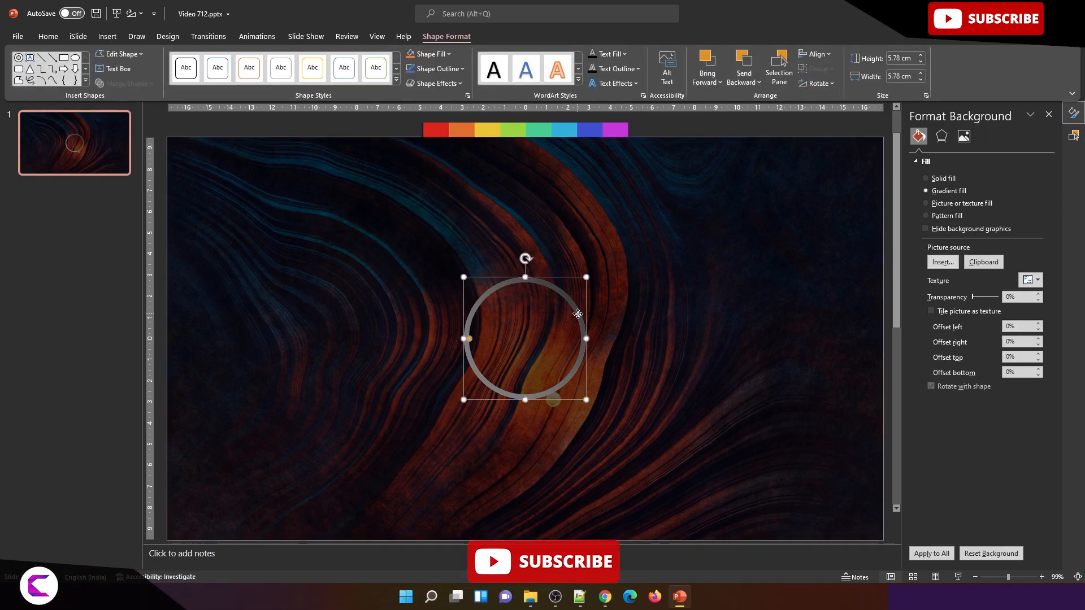
pyautogui.click(921, 61)
pyautogui.click(920, 80)
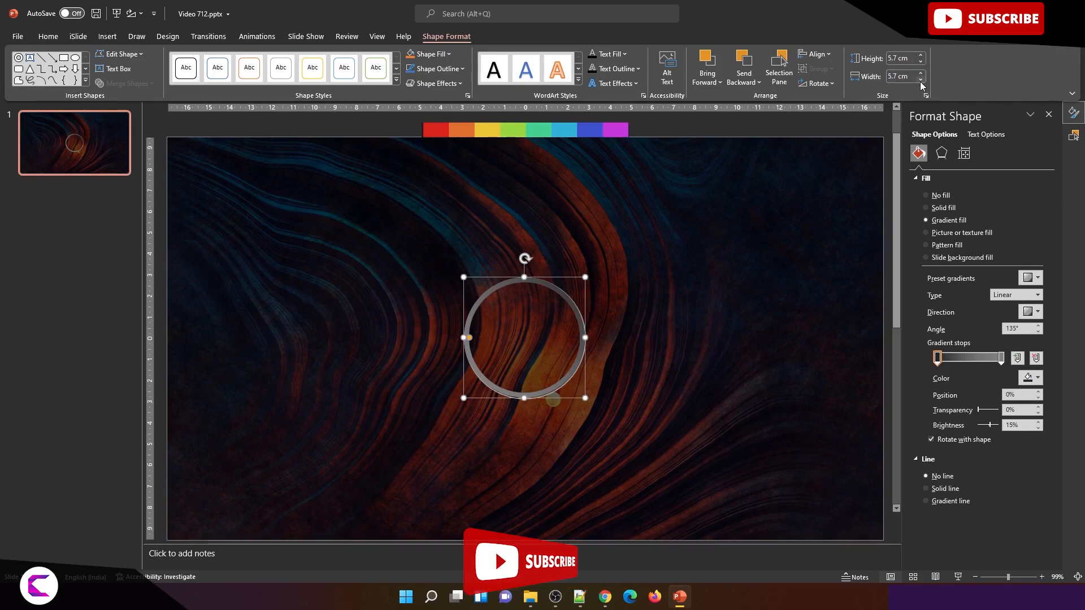
# Step: Select both rings without the color strip and align them to each other center and middle
pyautogui.hotkey('ctrl', 'a')
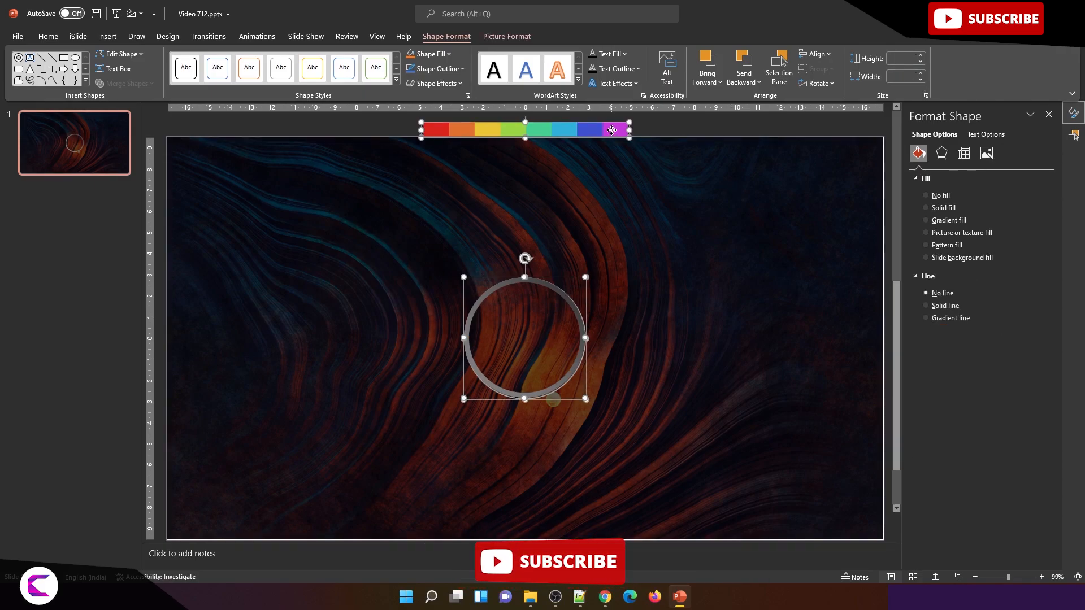
pyautogui.click(817, 54)
pyautogui.click(831, 86)
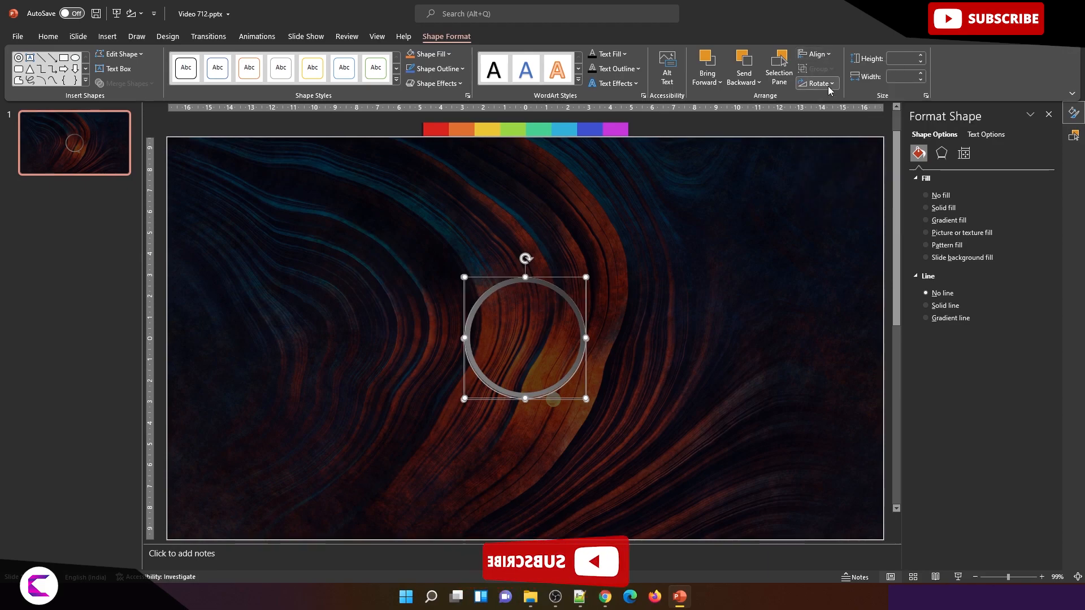
pyautogui.click(817, 55)
pyautogui.click(835, 133)
# Step: Shift the thicker ring's two gradient stops toward the middle, placing the dark stop at position 46%
pyautogui.click(683, 123)
pyautogui.click(528, 282)
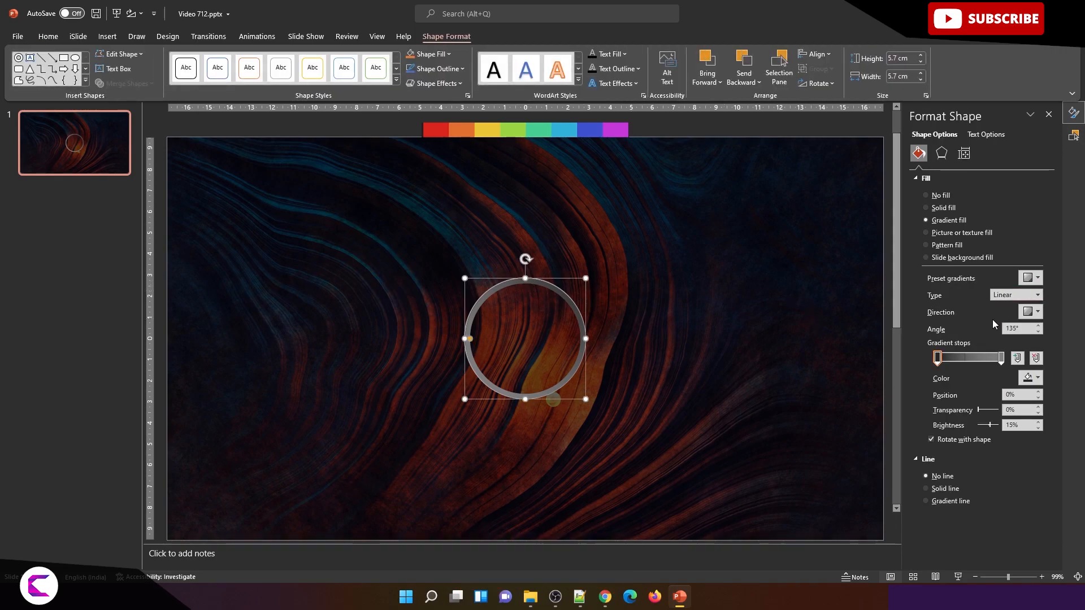
pyautogui.moveTo(937, 357); pyautogui.dragTo(967, 359)
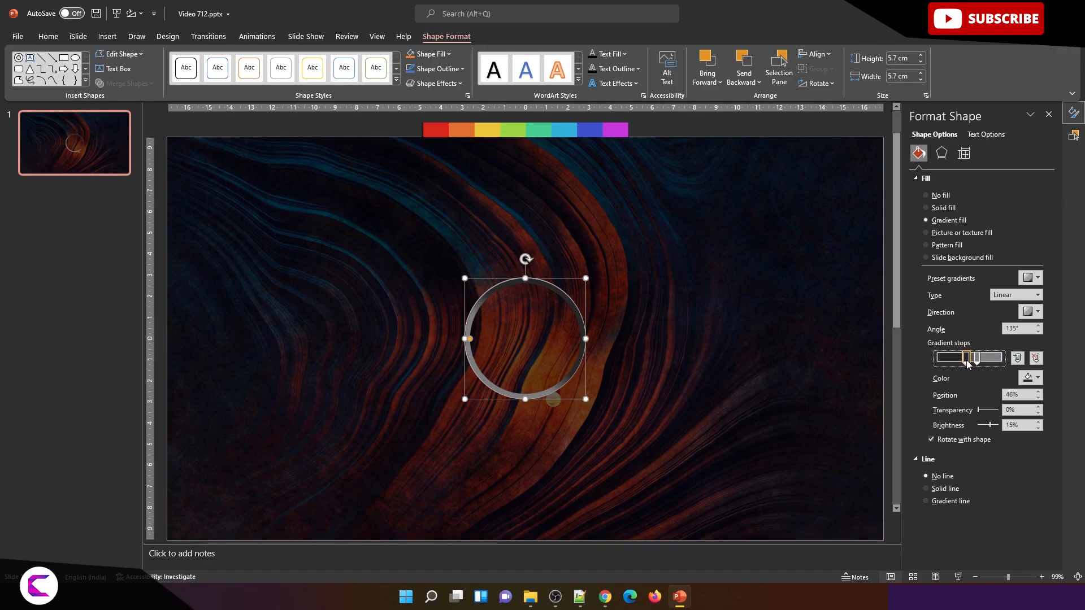
# Step: Insert a circle about 5.52 cm in diameter and center it over the rings
pyautogui.click(108, 36)
pyautogui.click(191, 65)
pyautogui.click(234, 113)
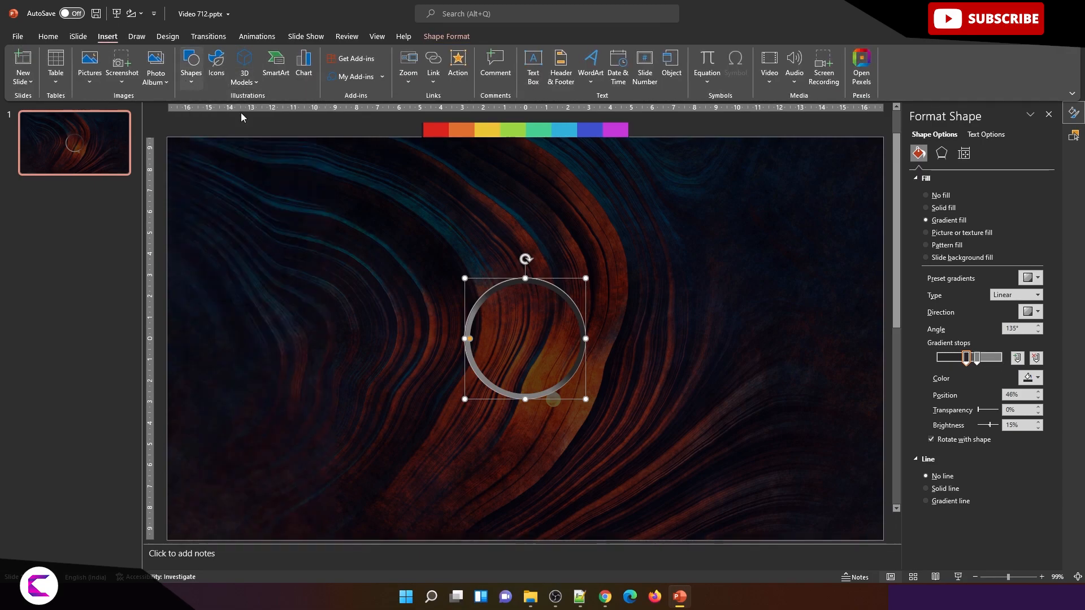
pyautogui.moveTo(514, 327); pyautogui.dragTo(575, 384)
pyautogui.moveTo(523, 329); pyautogui.dragTo(533, 340)
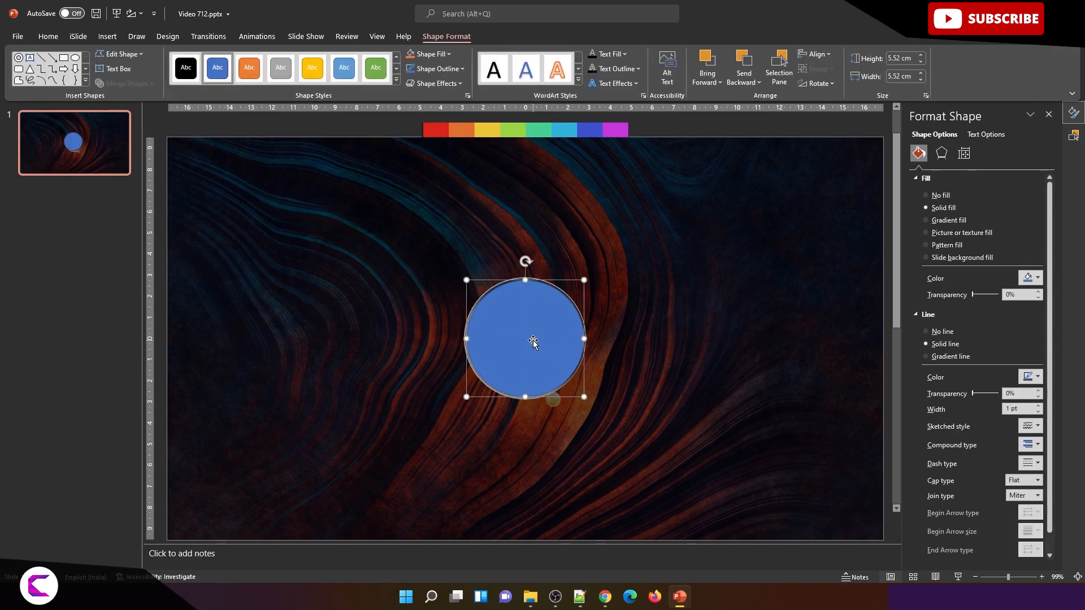
# Step: Remove the new circle's outline and fill it with a dark gray shade of black
pyautogui.click(941, 332)
pyautogui.click(1028, 277)
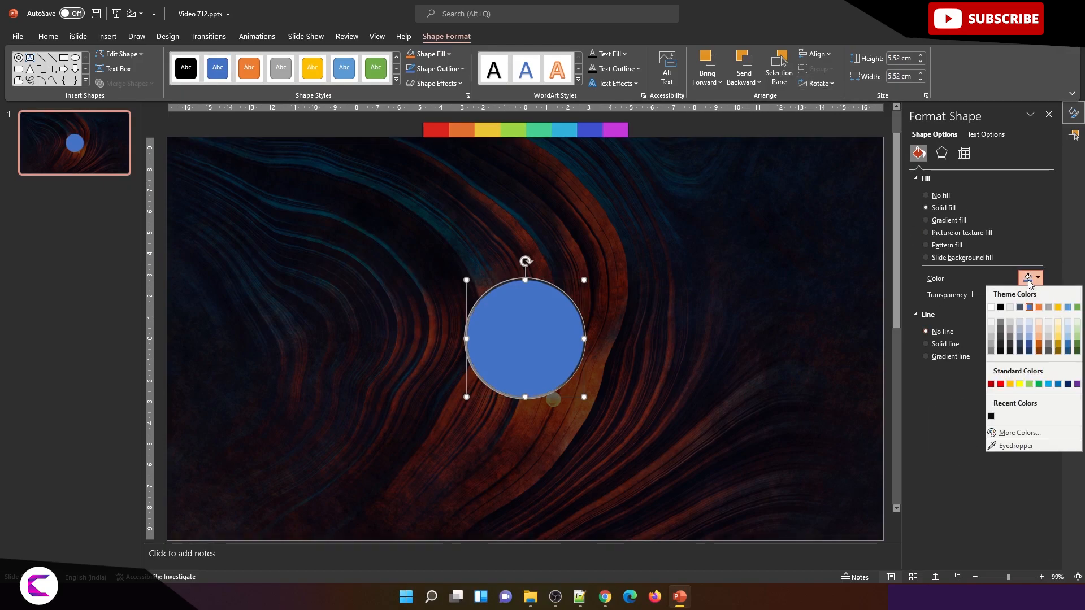
pyautogui.click(1001, 336)
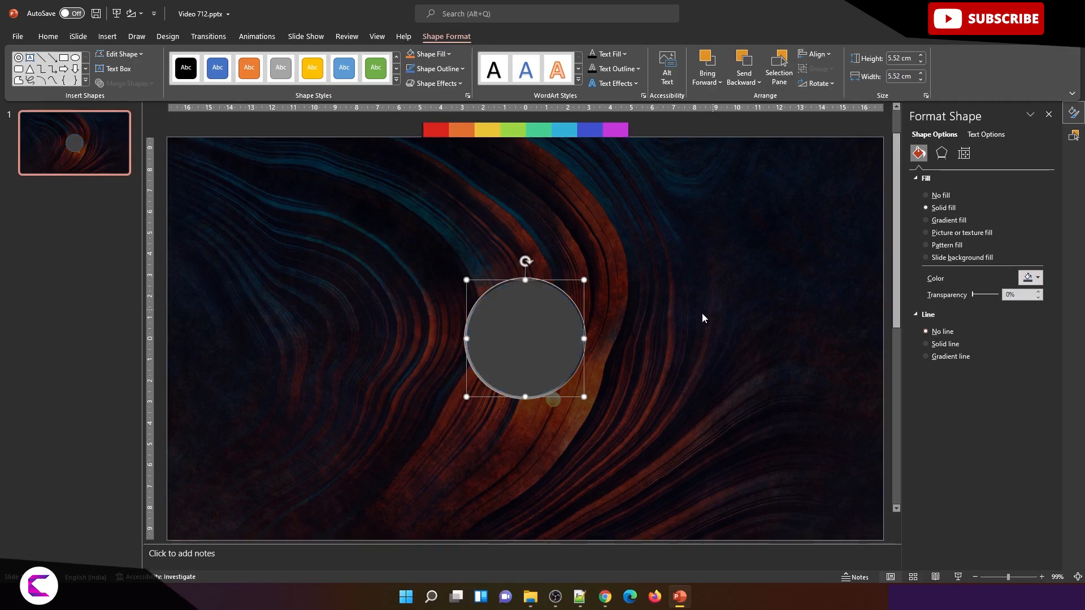
# Step: Reorder the slide objects so the gray circle sits directly beneath the thicker ring and above the thin one
pyautogui.click(779, 71)
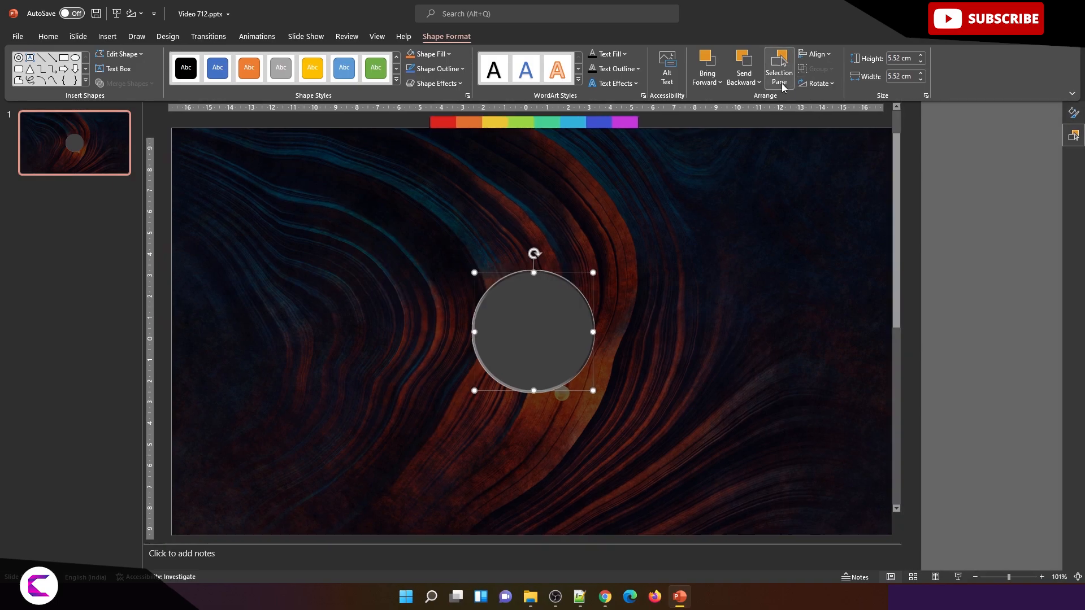
pyautogui.moveTo(967, 161); pyautogui.dragTo(968, 178)
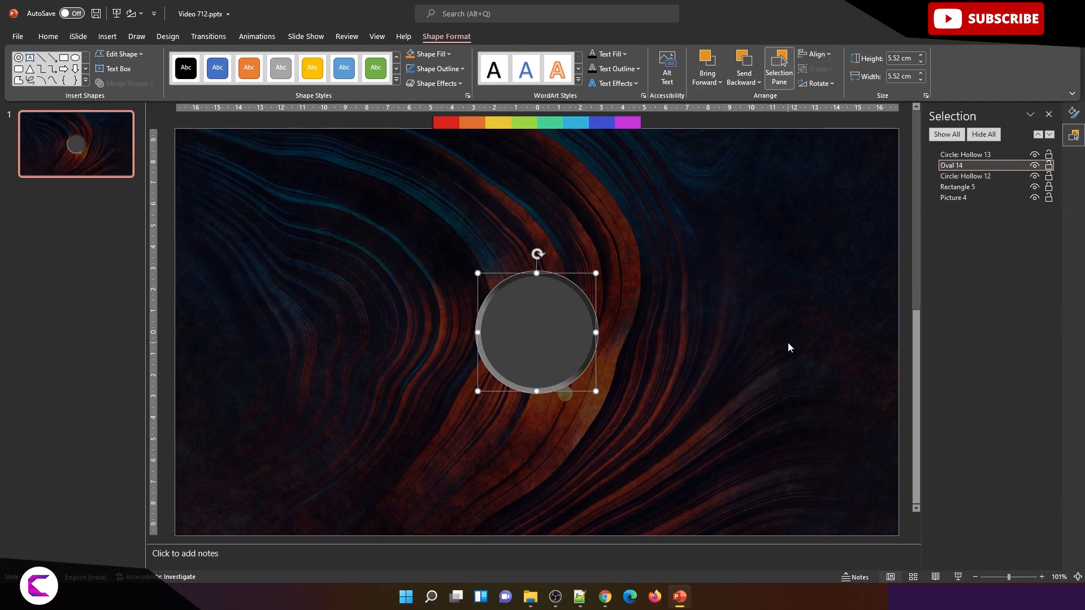
pyautogui.click(733, 347)
pyautogui.click(552, 339)
pyautogui.click(980, 176)
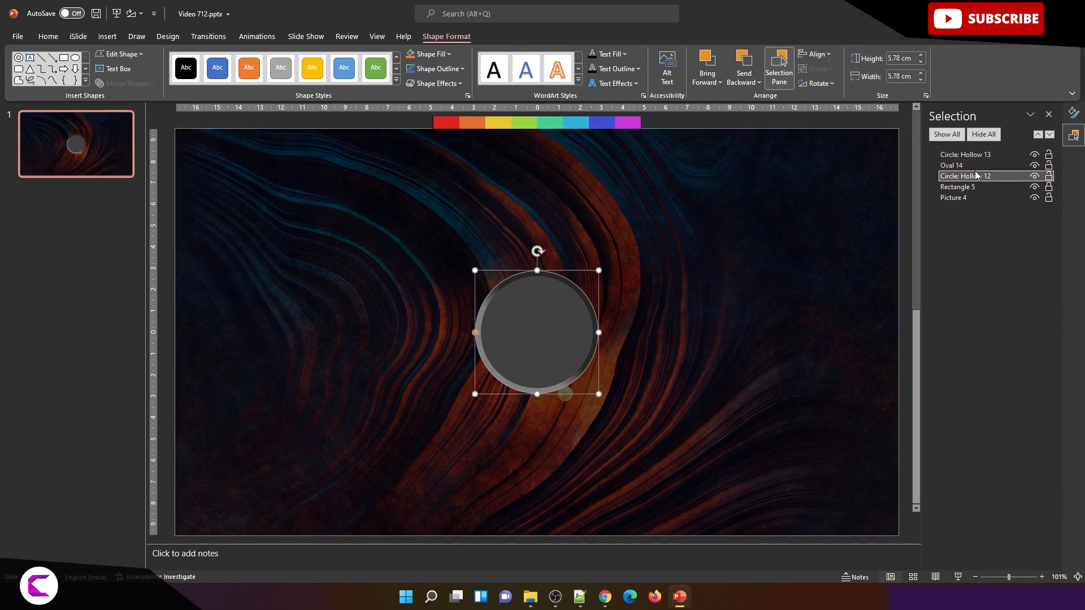
# Step: Duplicate the gray circle and shrink the copy to about 4.23 cm in height and width
pyautogui.click(971, 167)
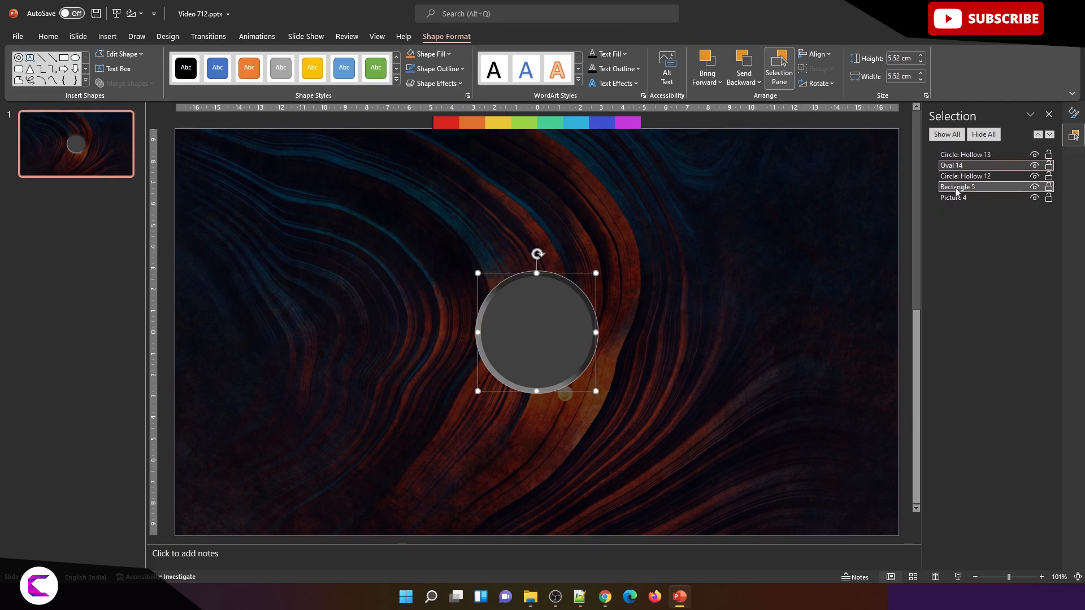
pyautogui.hotkey('ctrl', 'v')
pyautogui.moveTo(605, 278); pyautogui.dragTo(592, 292)
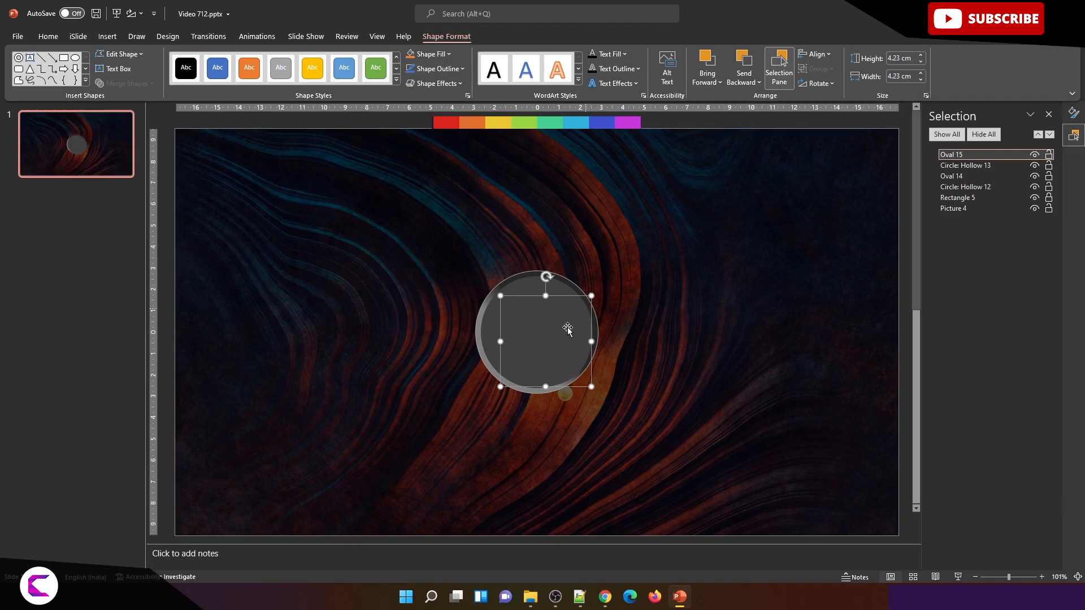
# Step: Fill the smaller circle with a darker gray and center it within the rings
pyautogui.click(1074, 112)
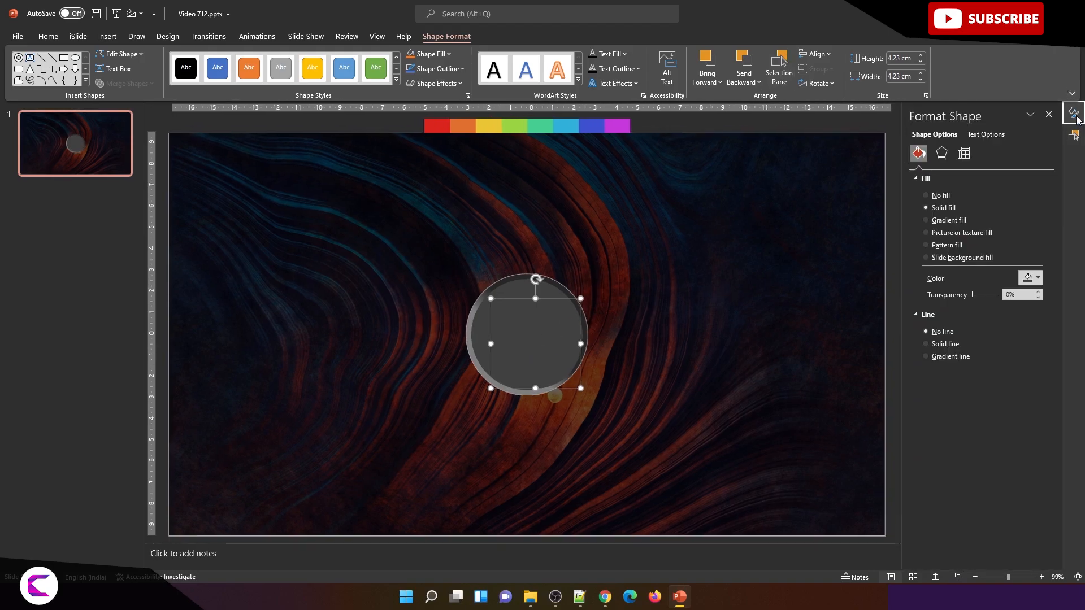
pyautogui.click(1030, 277)
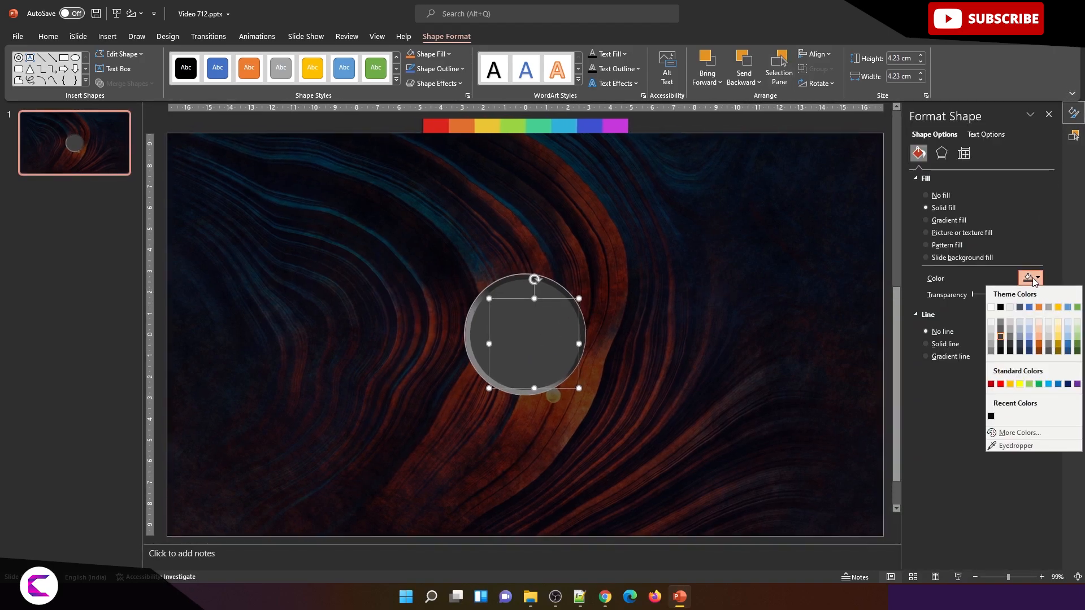
pyautogui.click(1000, 345)
pyautogui.moveTo(535, 341); pyautogui.dragTo(527, 330)
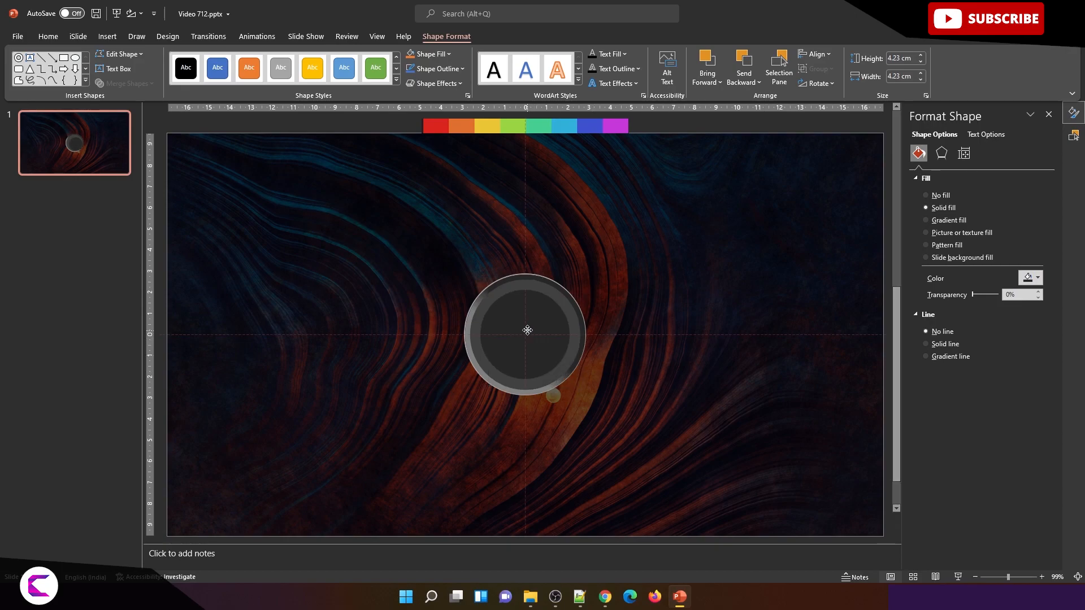
pyautogui.click(648, 358)
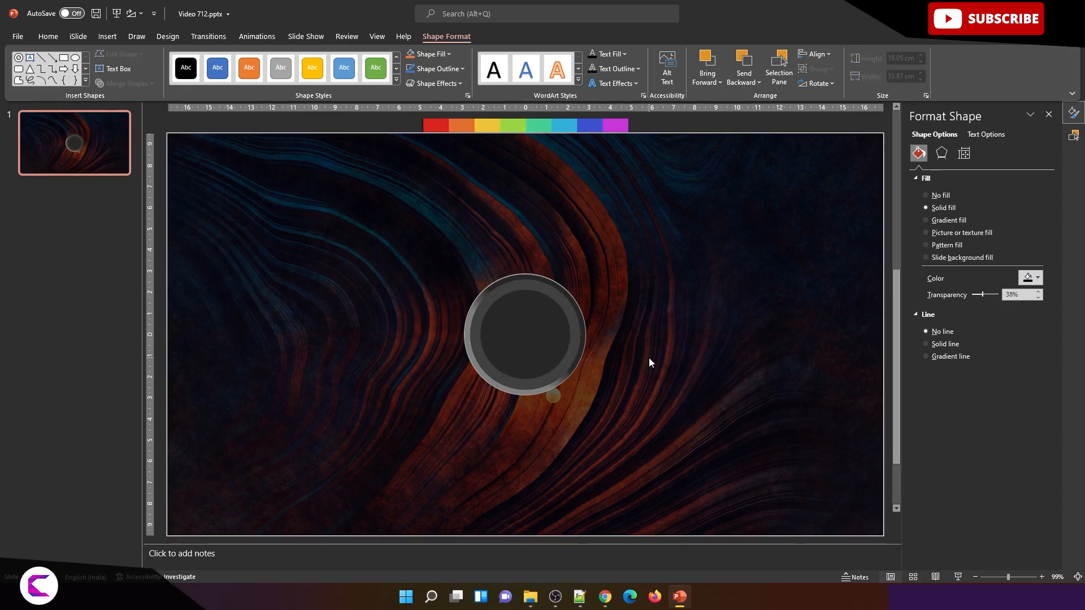
# Step: Fill the larger circle behind it with the same darker gray
pyautogui.click(566, 367)
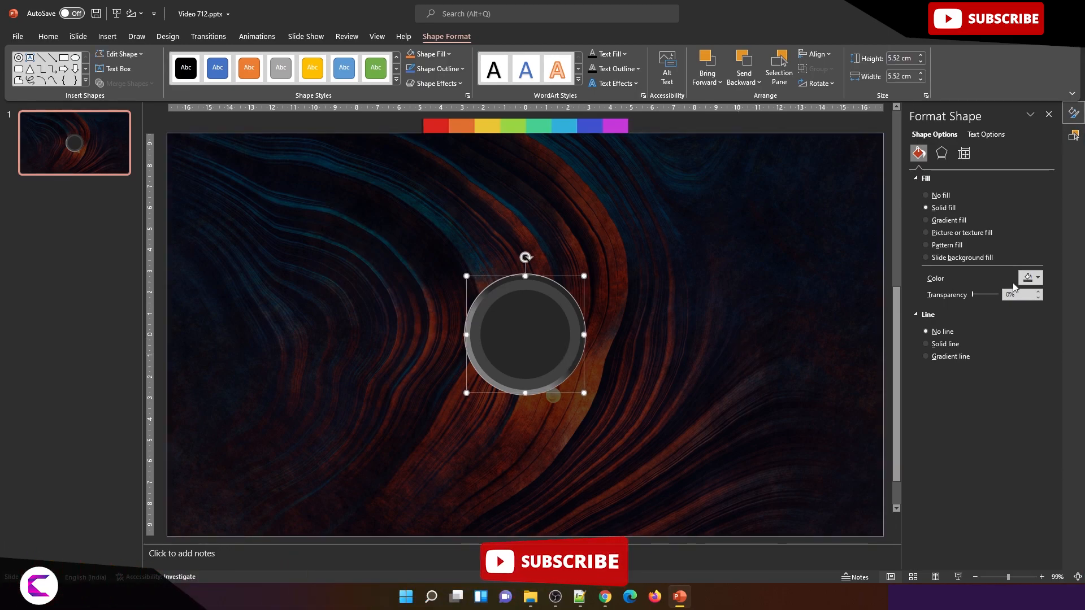
pyautogui.click(1028, 278)
pyautogui.click(1000, 349)
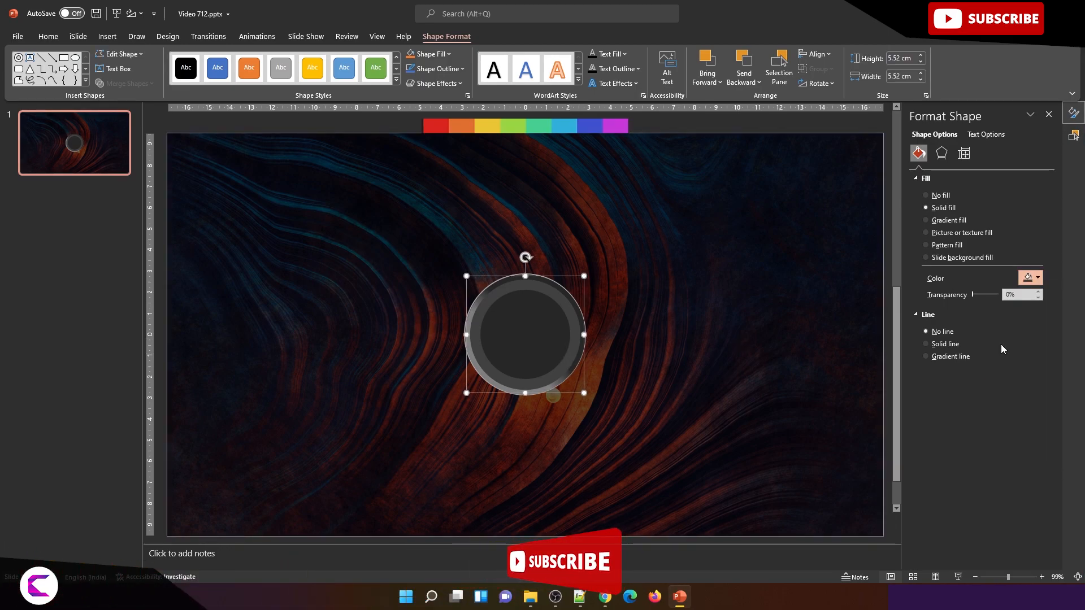
# Step: Change the smaller inner circle's fill to solid black
pyautogui.click(552, 349)
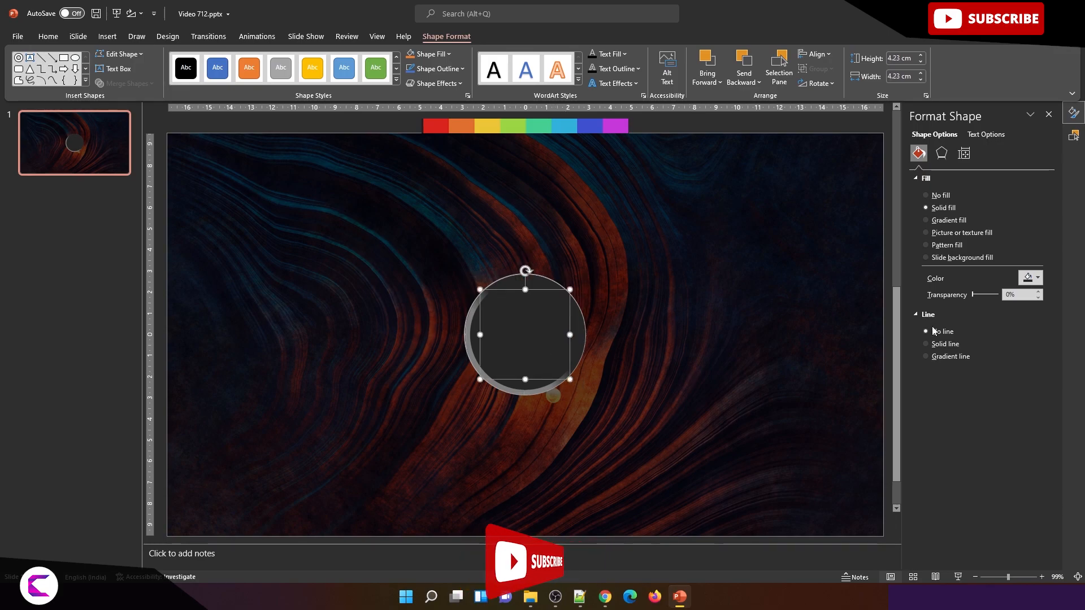
pyautogui.click(1029, 277)
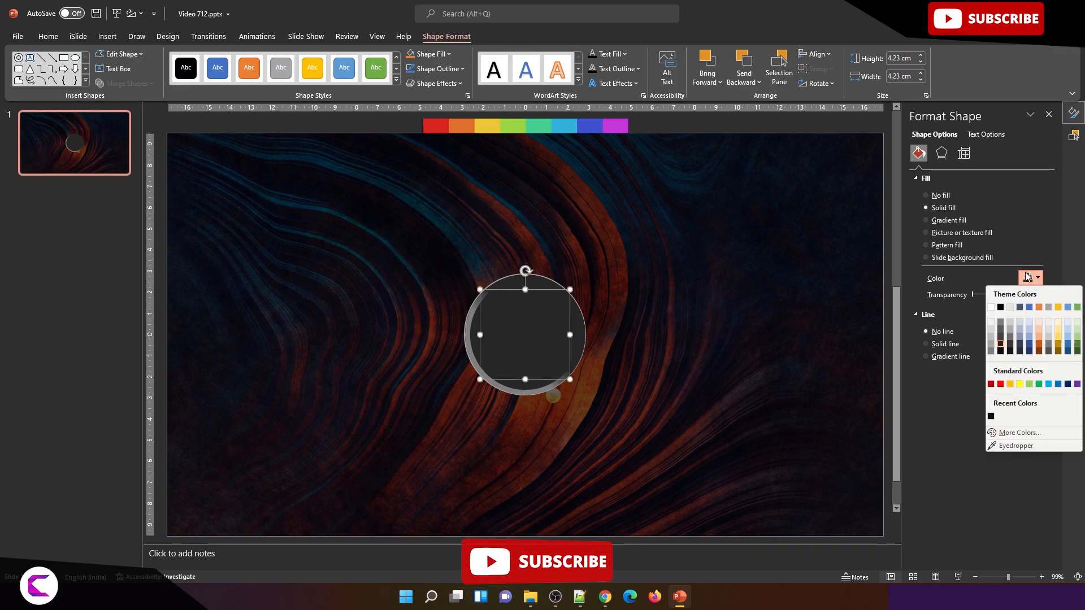
pyautogui.click(1000, 308)
pyautogui.click(706, 432)
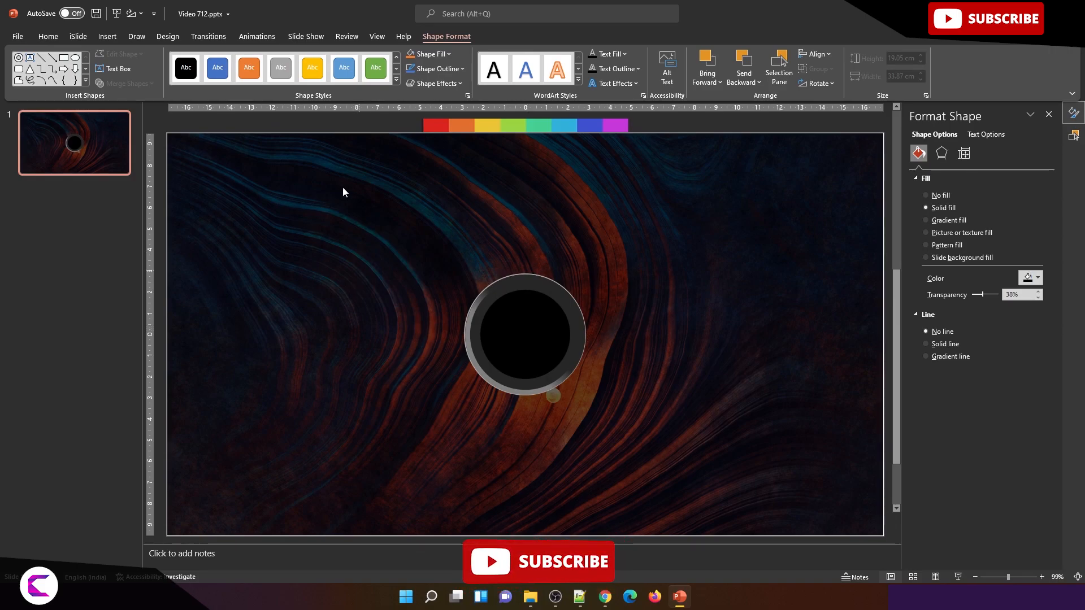
# Step: Duplicate the thicker ring beside the circular graphic and close the copy's hole to make a nearly solid disc
pyautogui.click(519, 276)
pyautogui.hotkey('ctrl', 'v')
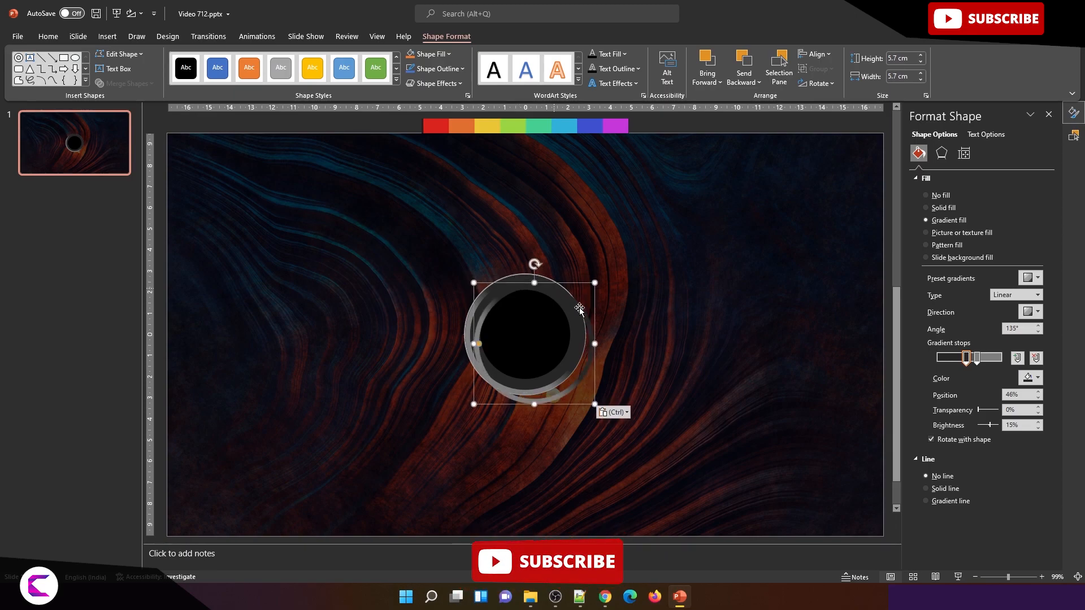
pyautogui.click(732, 297)
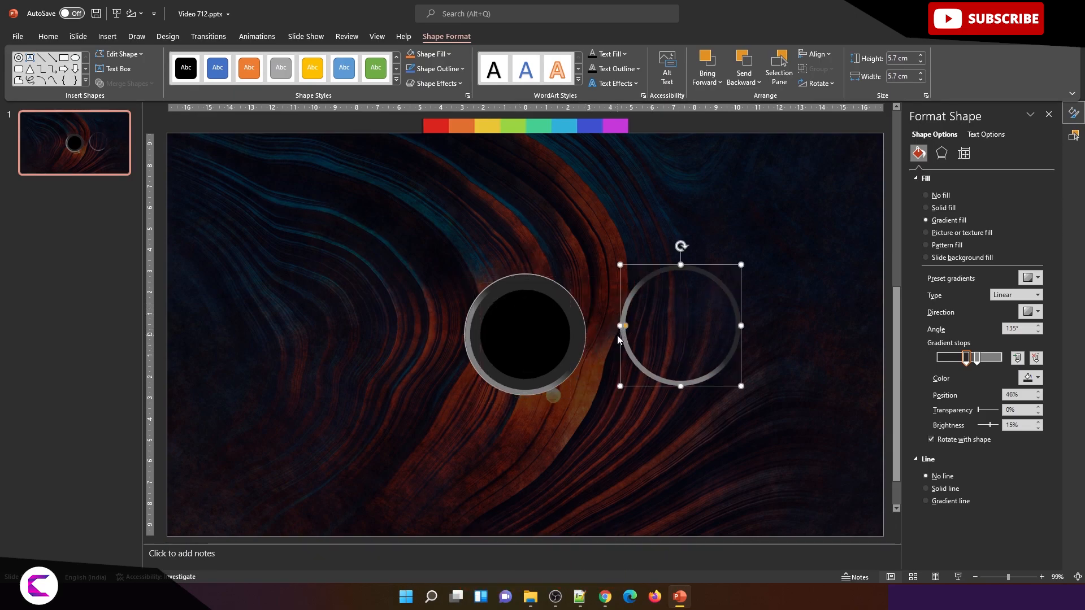
pyautogui.moveTo(626, 326); pyautogui.dragTo(681, 328)
# Step: Duplicate the disc, overlap the two copies diagonally and select both
pyautogui.moveTo(658, 386)
pyautogui.mouseDown()
pyautogui.moveTo(630, 421)
pyautogui.moveTo(691, 335)
pyautogui.moveTo(668, 368)
pyautogui.mouseUp()
pyautogui.hotkey('ctrl', 'd')
pyautogui.keyDown('shift'); pyautogui.click(643, 417); pyautogui.keyUp('shift')
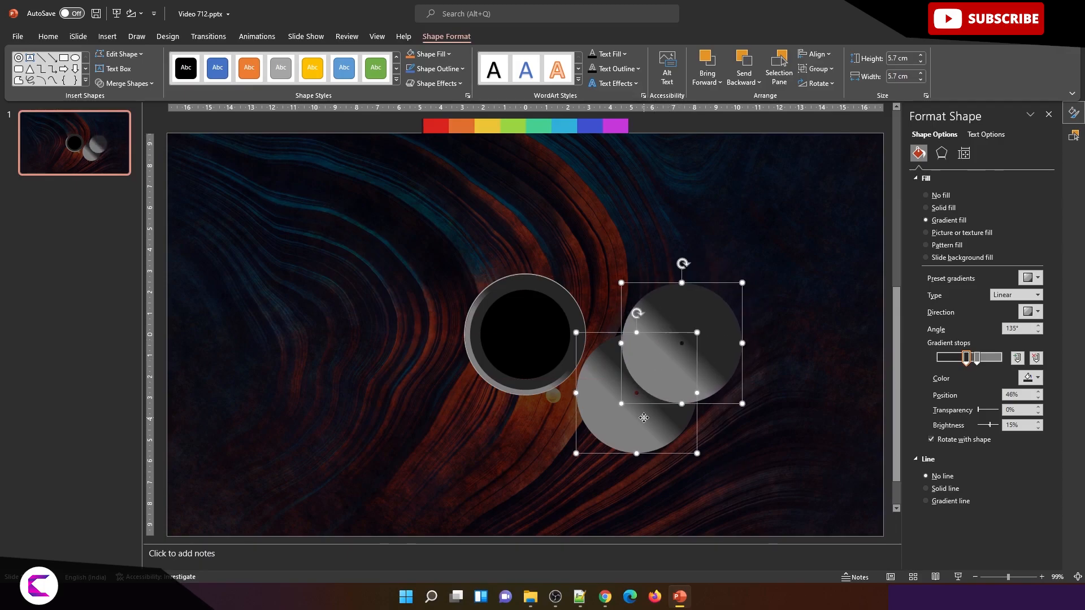
# Step: Intersect the two discs into a lens about 3.34 by 3.55 cm and place it on the graphic's upper-right edge
pyautogui.click(135, 84)
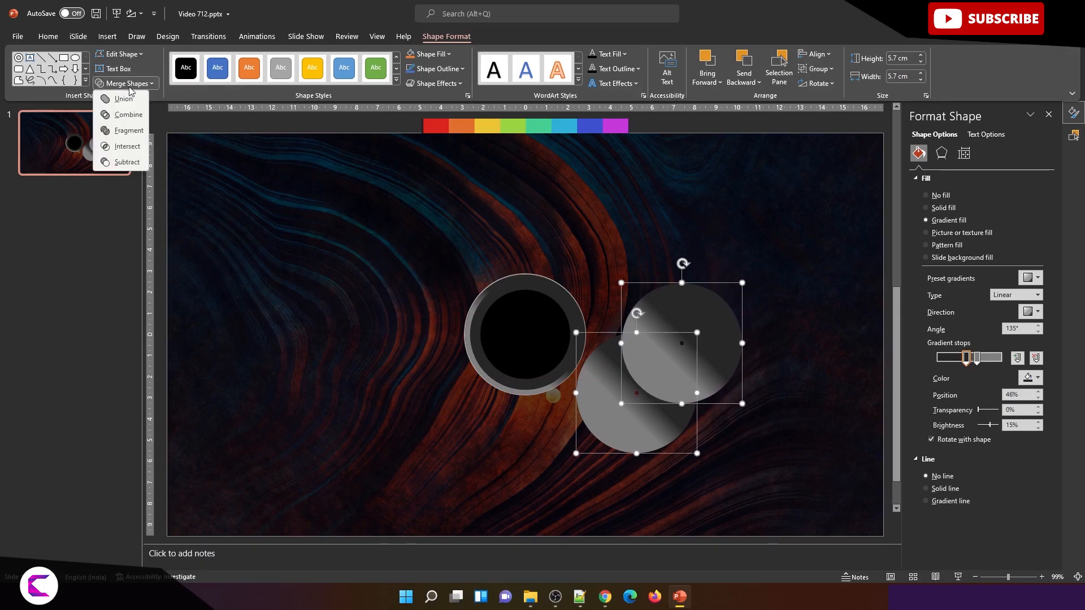
pyautogui.click(128, 142)
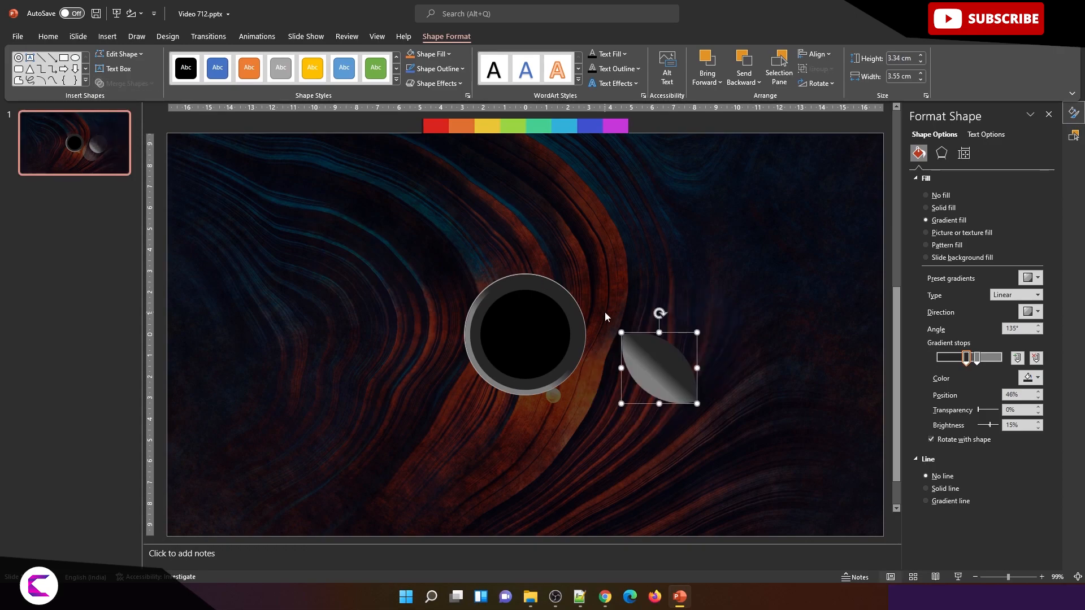
pyautogui.moveTo(661, 359); pyautogui.dragTo(548, 297)
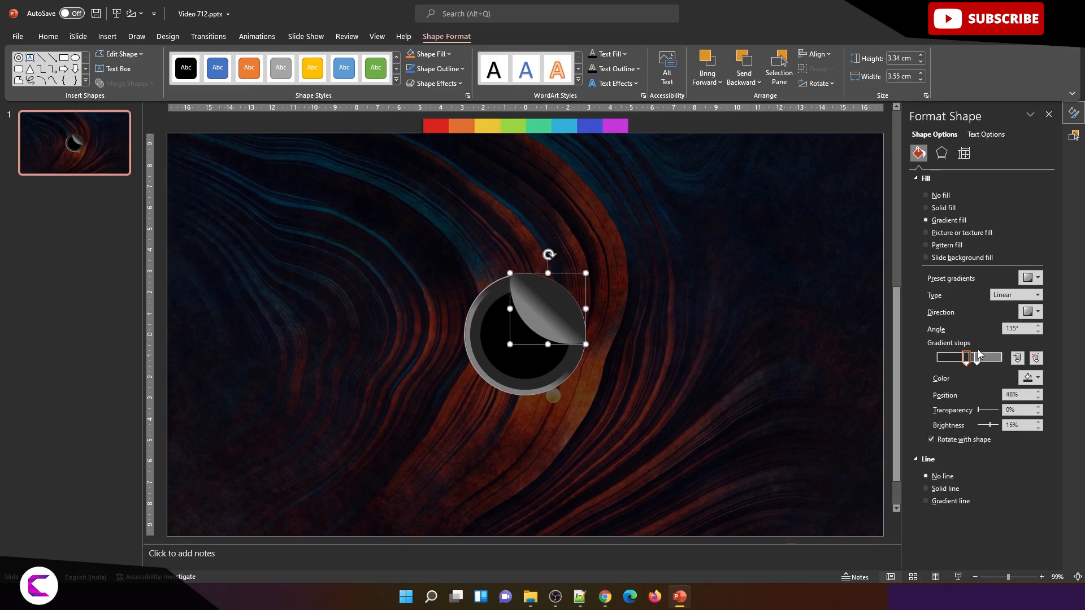
# Step: Spread the lens's gradient stops to both ends and set its linear gradient direction to 225°
pyautogui.moveTo(979, 359); pyautogui.dragTo(911, 353)
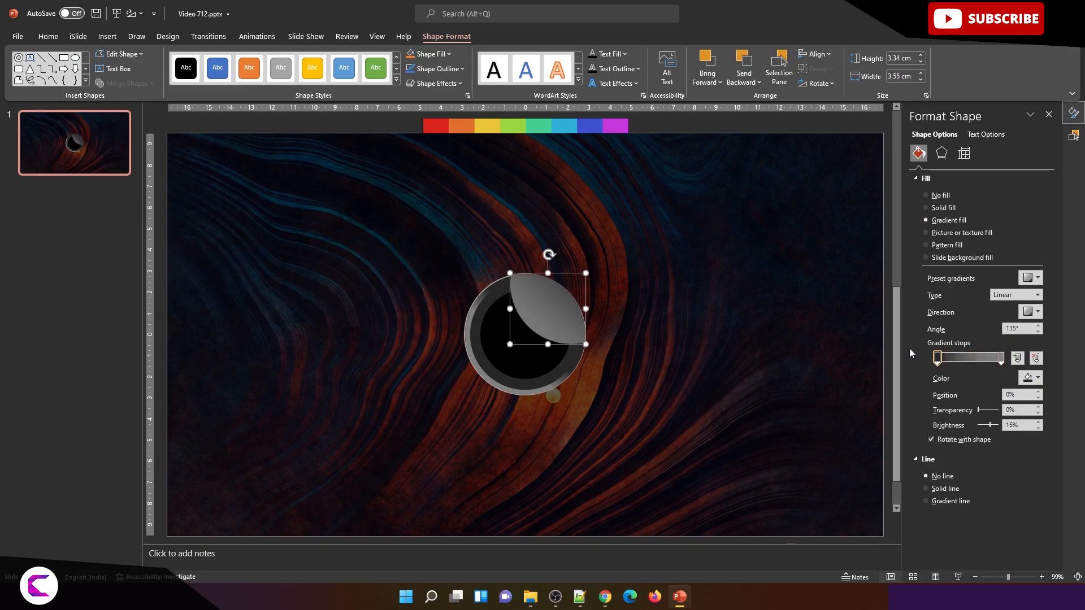
pyautogui.click(1031, 311)
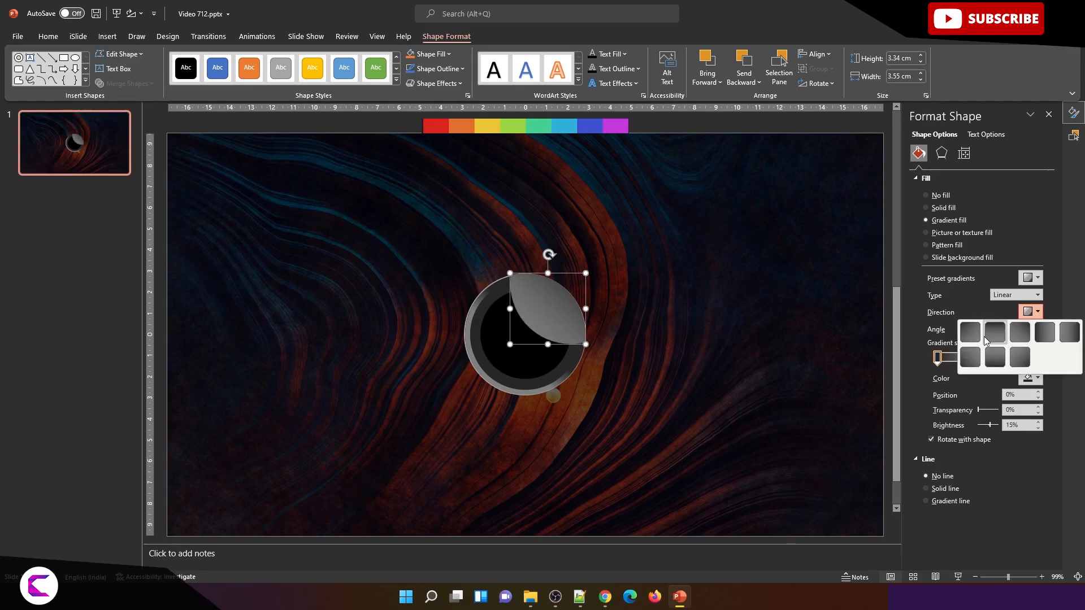
pyautogui.click(1019, 357)
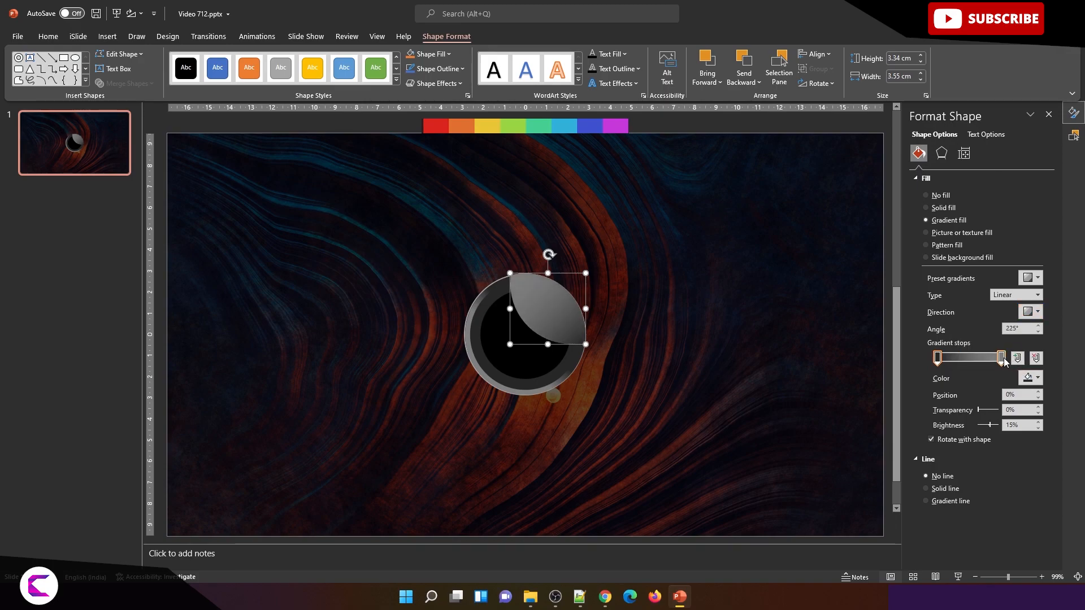
# Step: Color both of the lens's gradient stops white and make the last one 100% transparent
pyautogui.click(1030, 378)
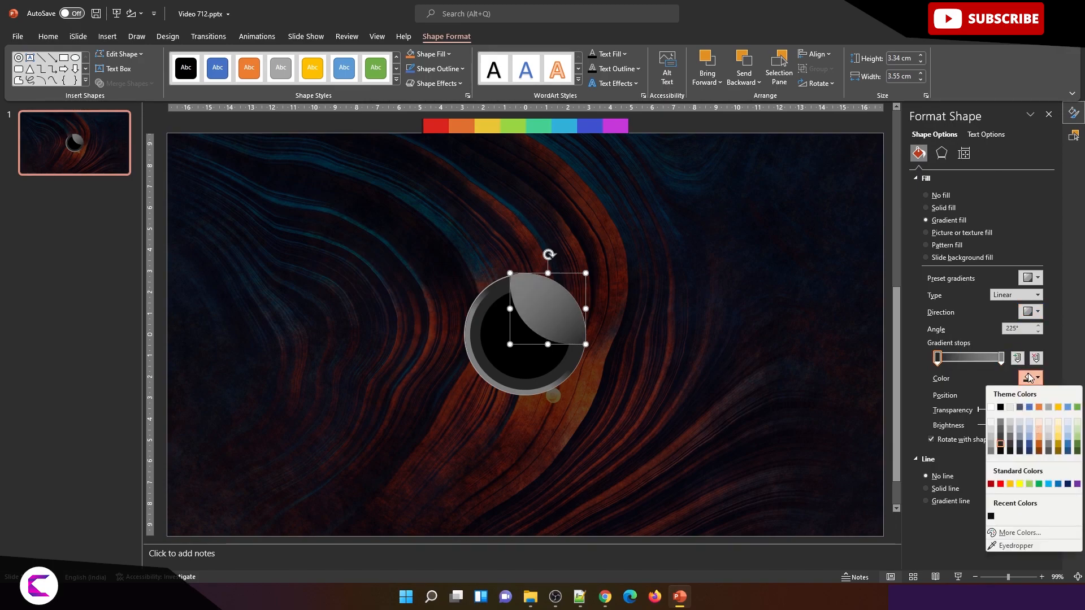
pyautogui.click(991, 408)
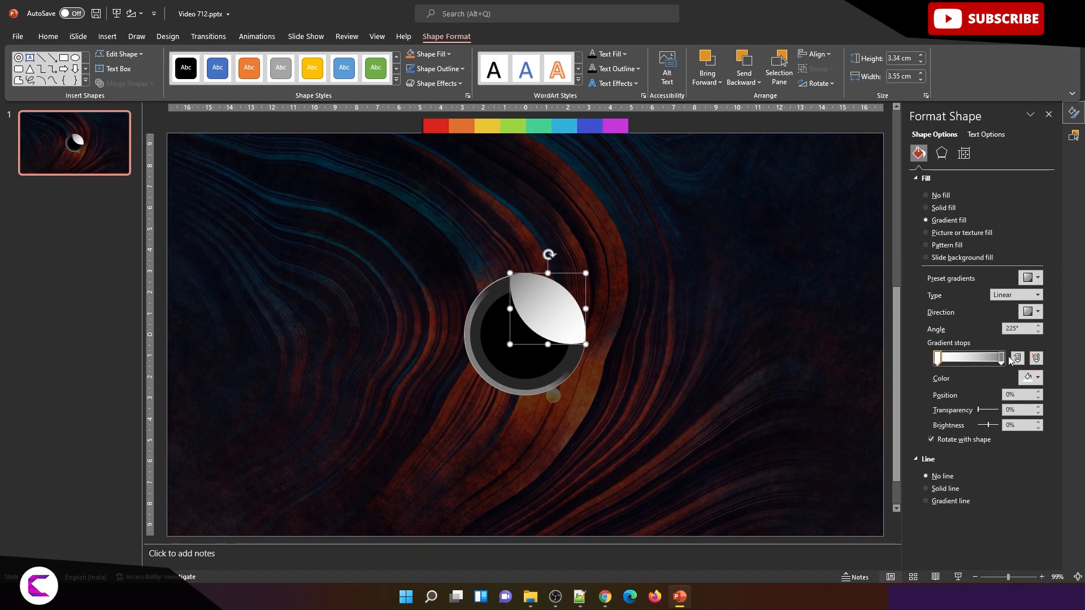
pyautogui.click(1029, 378)
pyautogui.click(992, 408)
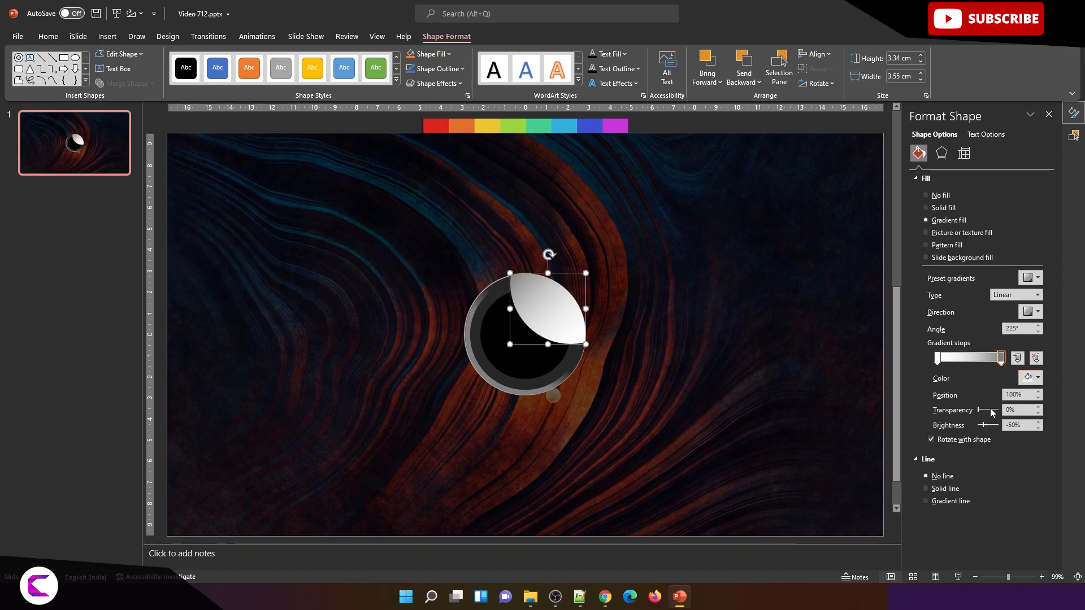
pyautogui.moveTo(979, 409); pyautogui.dragTo(1026, 408)
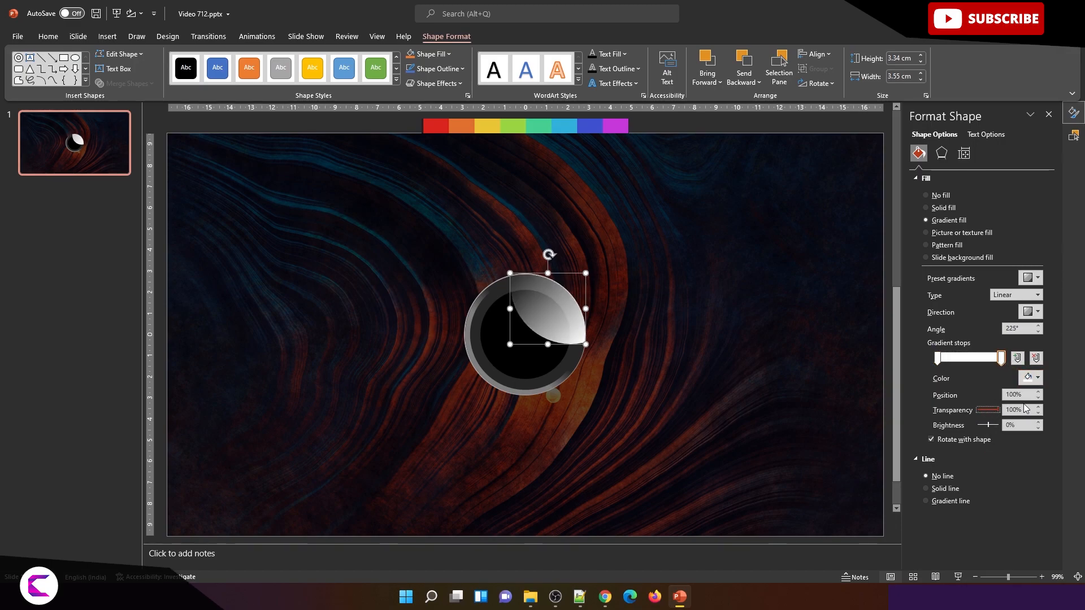
# Step: Set the lens's first gradient stop to 68% transparency and move its last stop inward to about two-thirds of the gradient
pyautogui.click(937, 359)
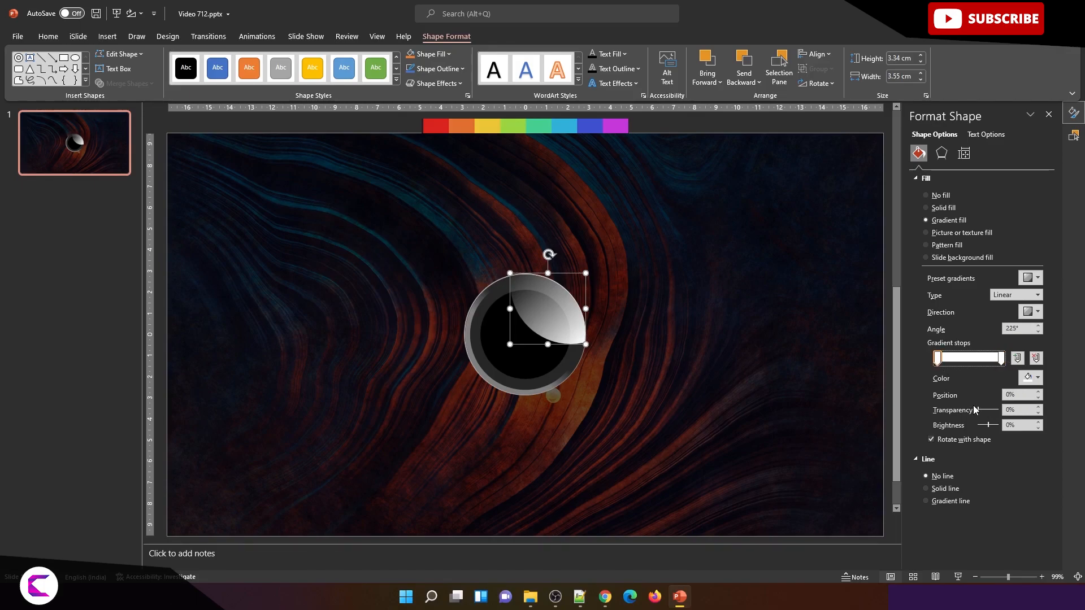
pyautogui.moveTo(979, 410); pyautogui.dragTo(990, 411)
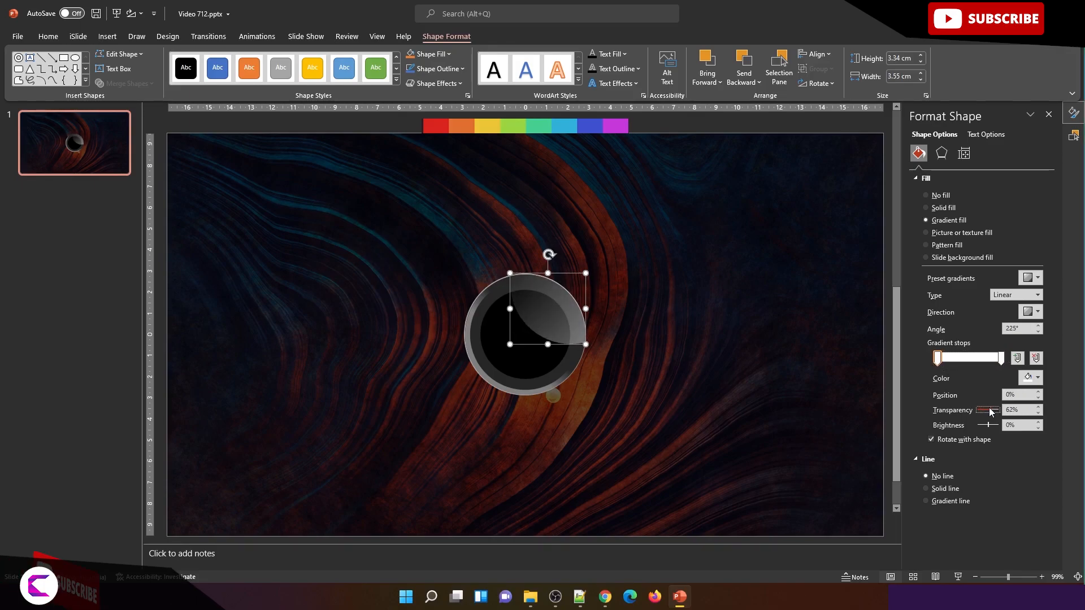
pyautogui.click(788, 353)
pyautogui.click(552, 299)
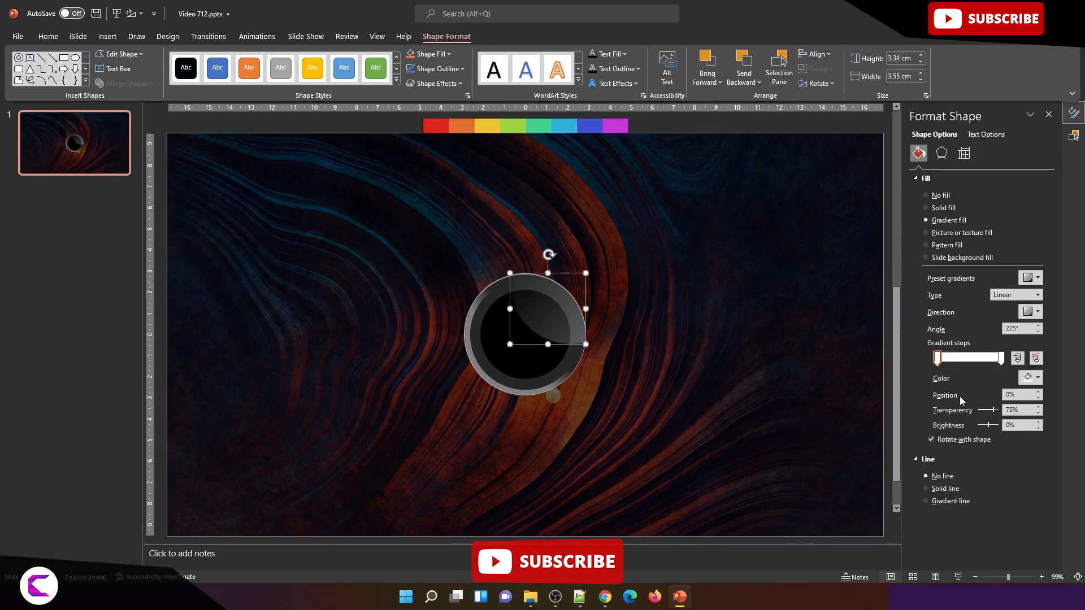
pyautogui.moveTo(940, 367); pyautogui.dragTo(897, 366)
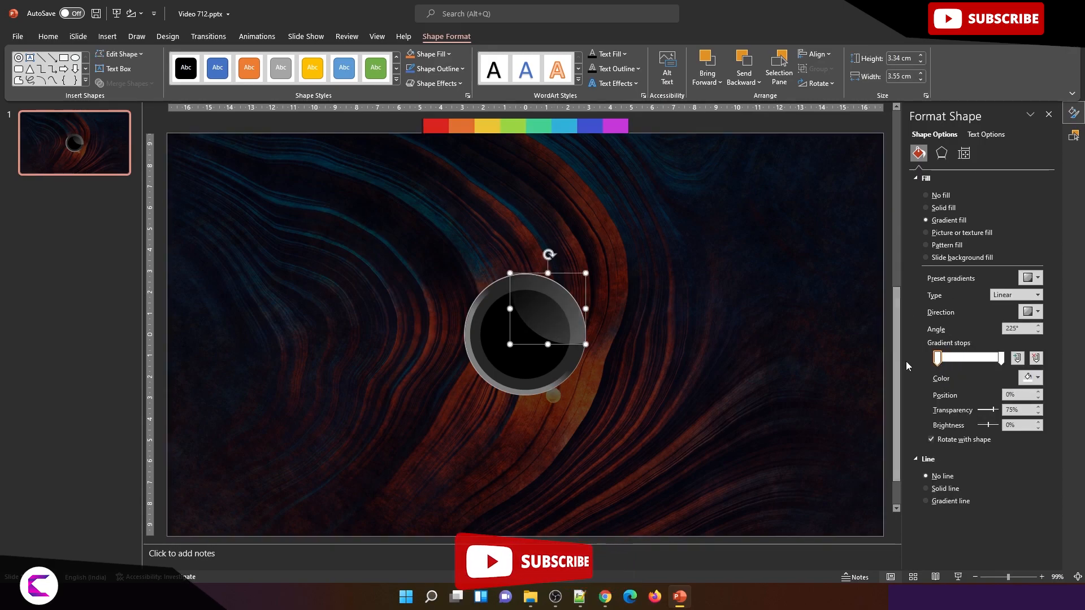
pyautogui.moveTo(1003, 364); pyautogui.dragTo(979, 363)
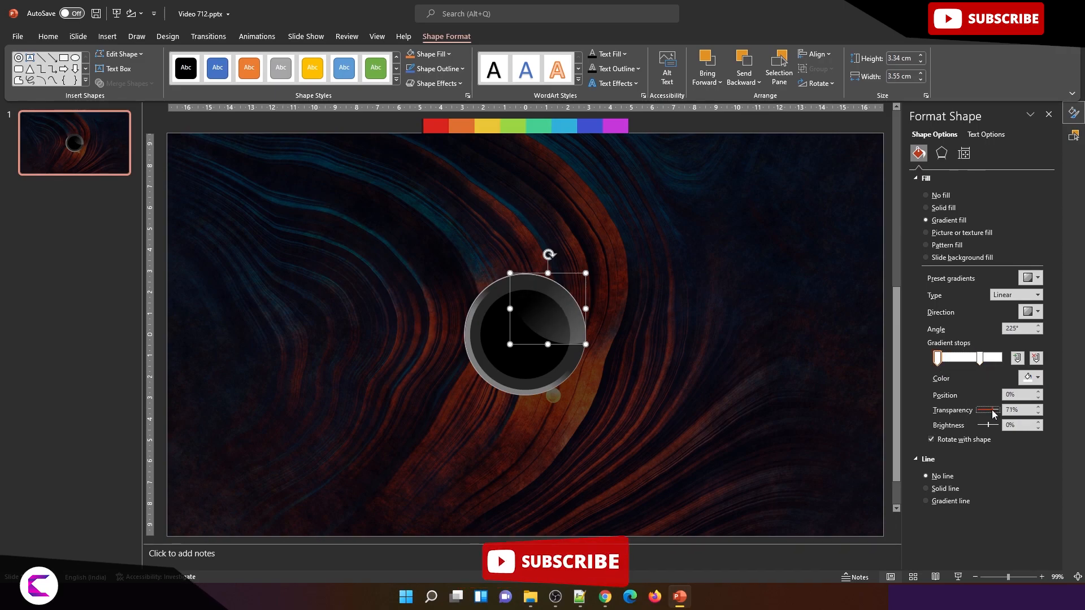
pyautogui.moveTo(994, 414); pyautogui.dragTo(990, 414)
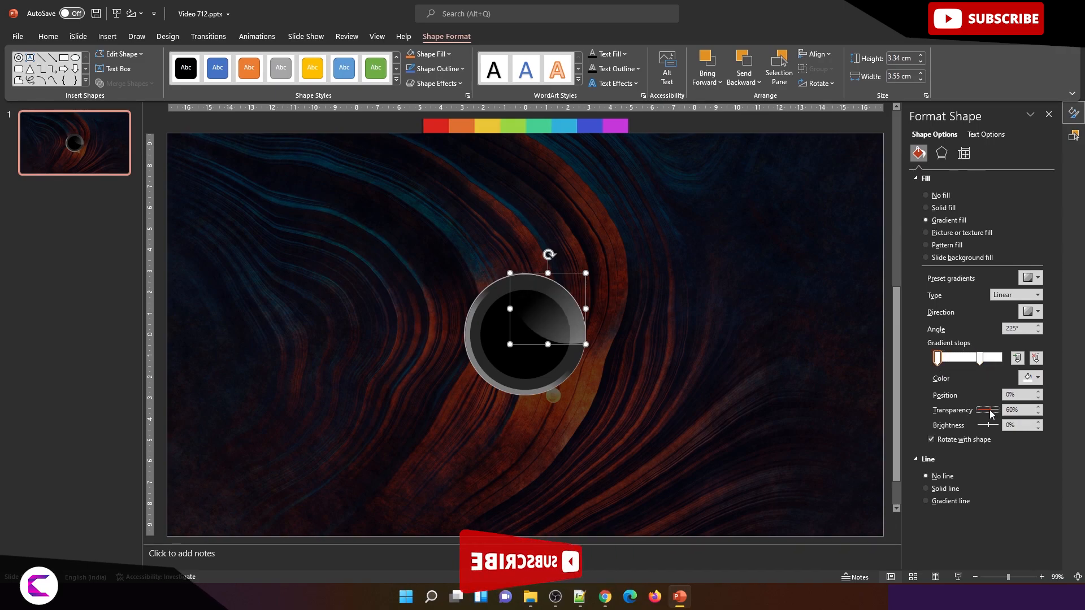
pyautogui.click(766, 388)
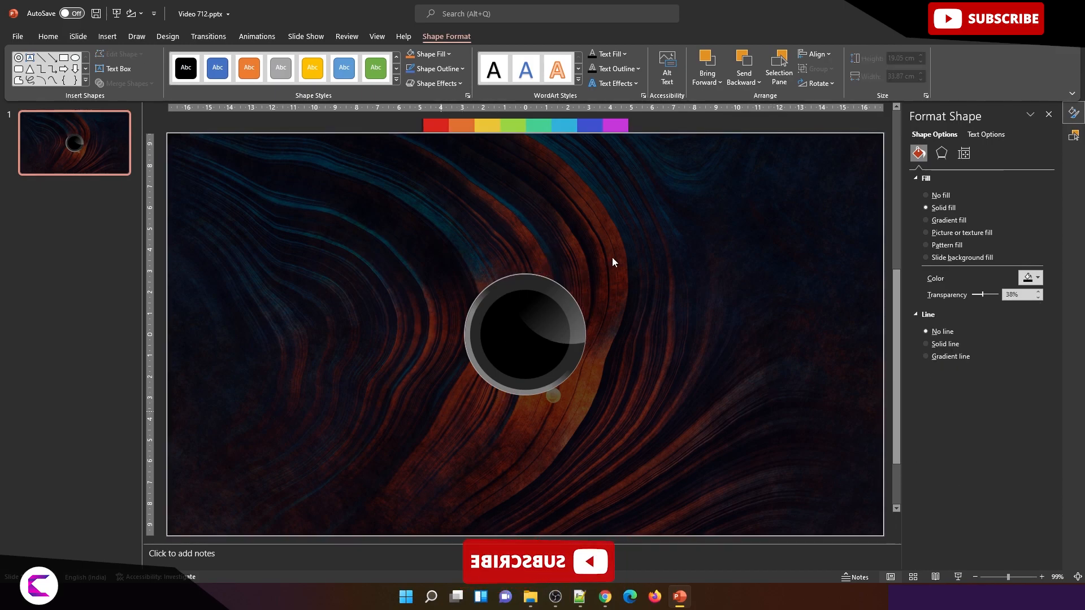
# Step: Select all pieces of the circular graphic, excluding the color strip above the slide, and group them
pyautogui.click(555, 319)
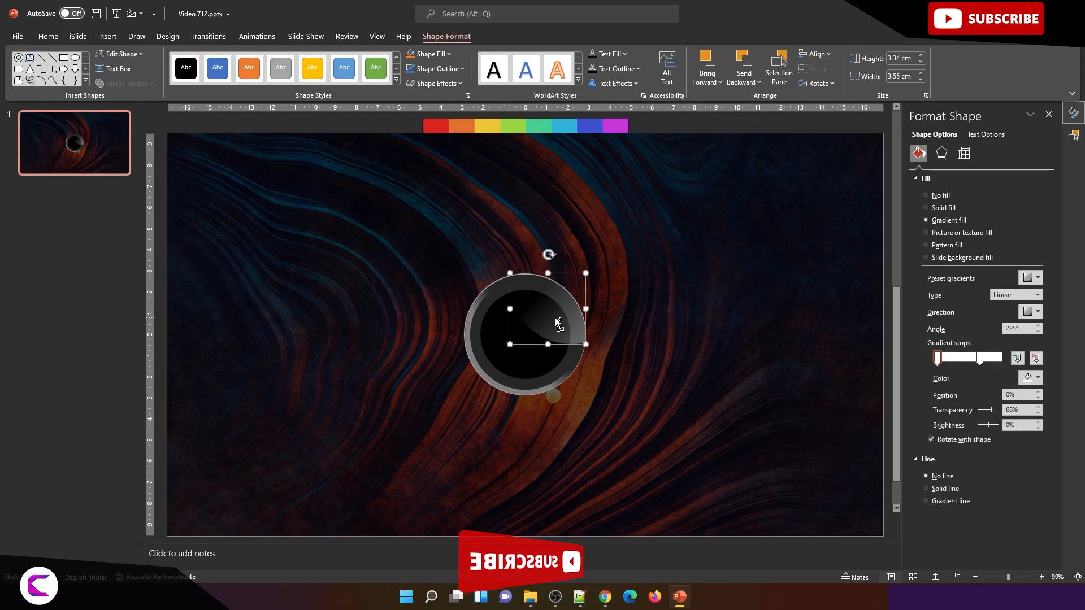
pyautogui.hotkey('ctrl', 'a')
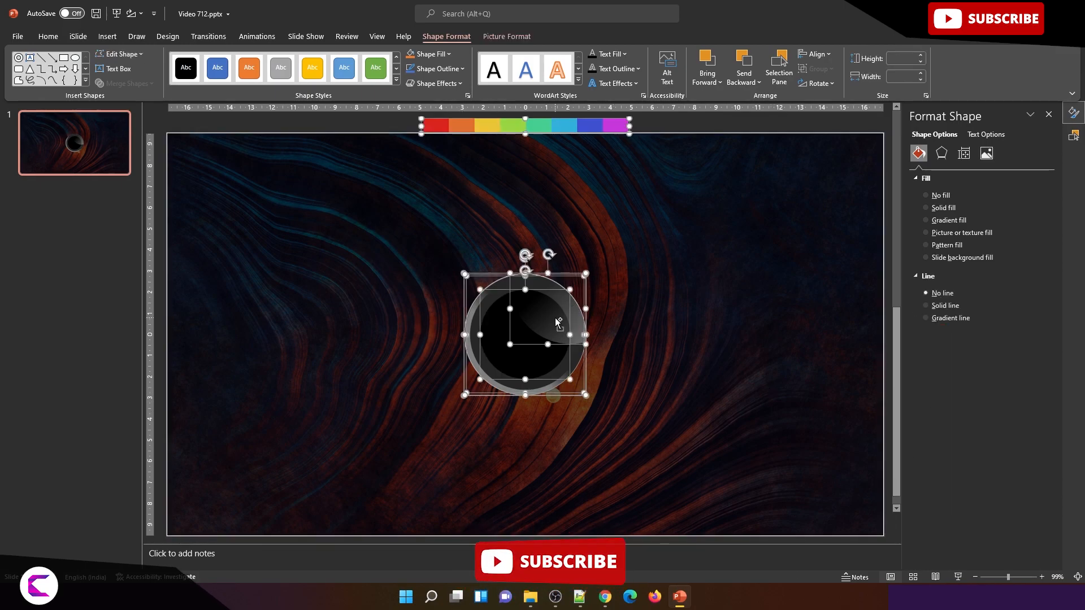
pyautogui.keyDown('ctrl'); pyautogui.click(593, 129); pyautogui.keyUp('ctrl')
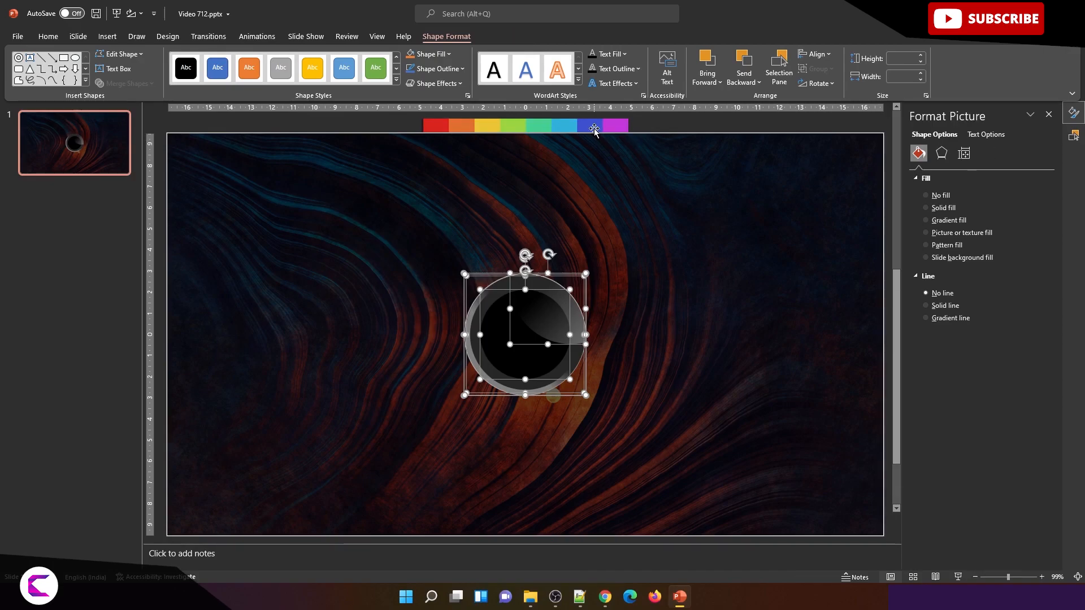
pyautogui.hotkey('ctrl', 'g')
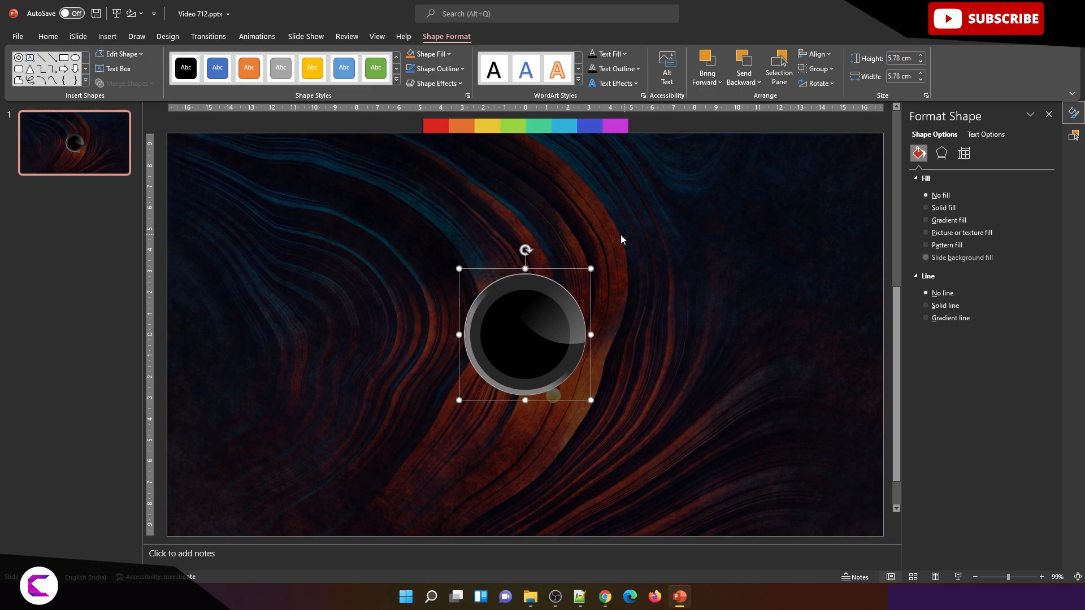
# Step: Draw a circle of about 8.77 cm centered on the graphic and place it behind the group, above the overlay rectangle
pyautogui.click(107, 36)
pyautogui.click(191, 85)
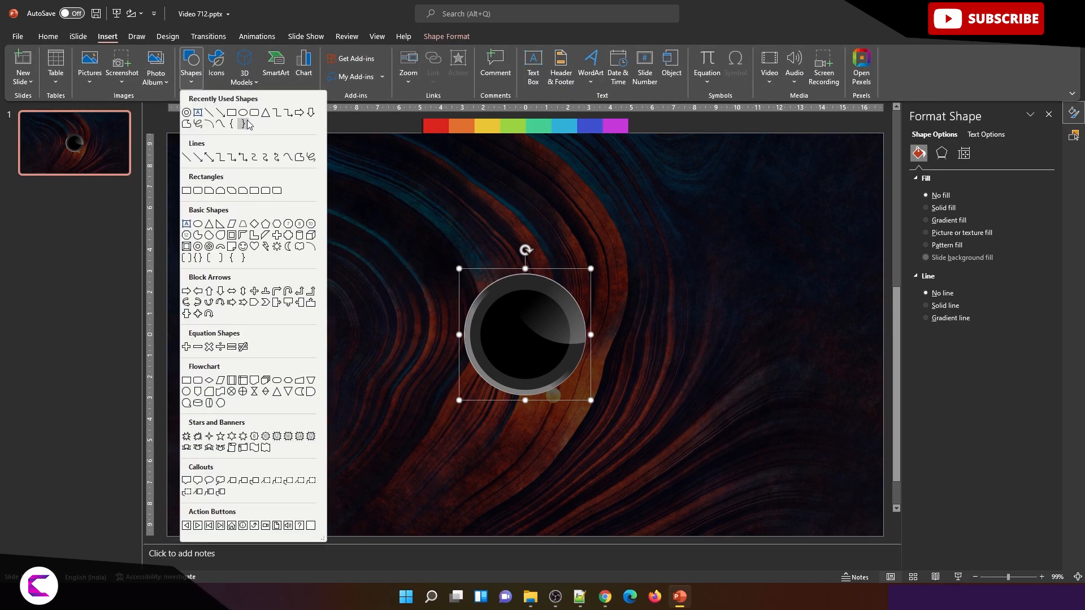
pyautogui.click(236, 112)
pyautogui.moveTo(525, 341); pyautogui.dragTo(617, 435)
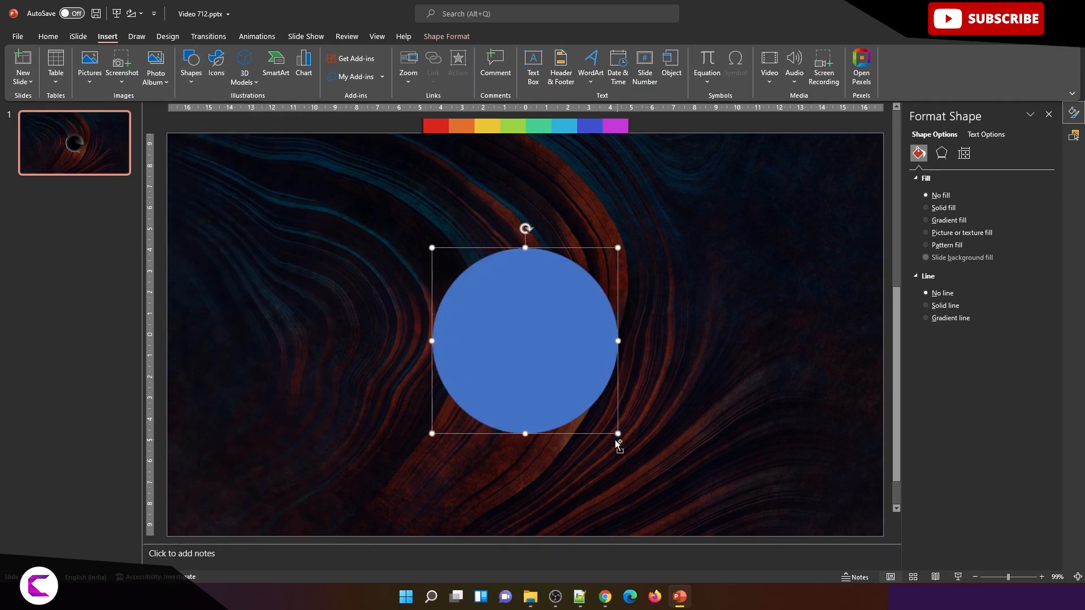
pyautogui.moveTo(542, 387); pyautogui.dragTo(547, 380)
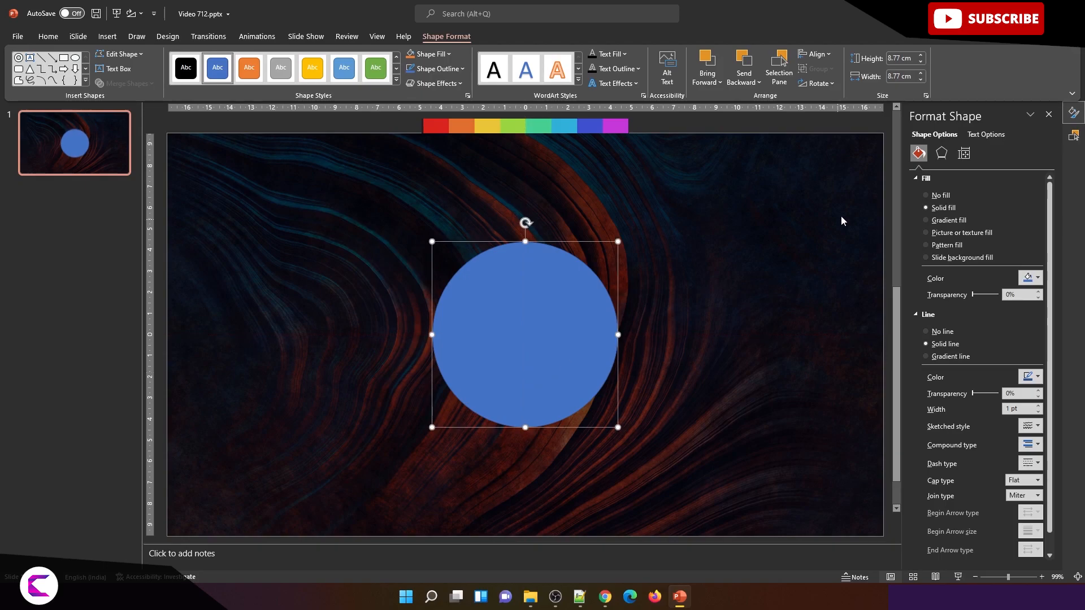
pyautogui.click(779, 69)
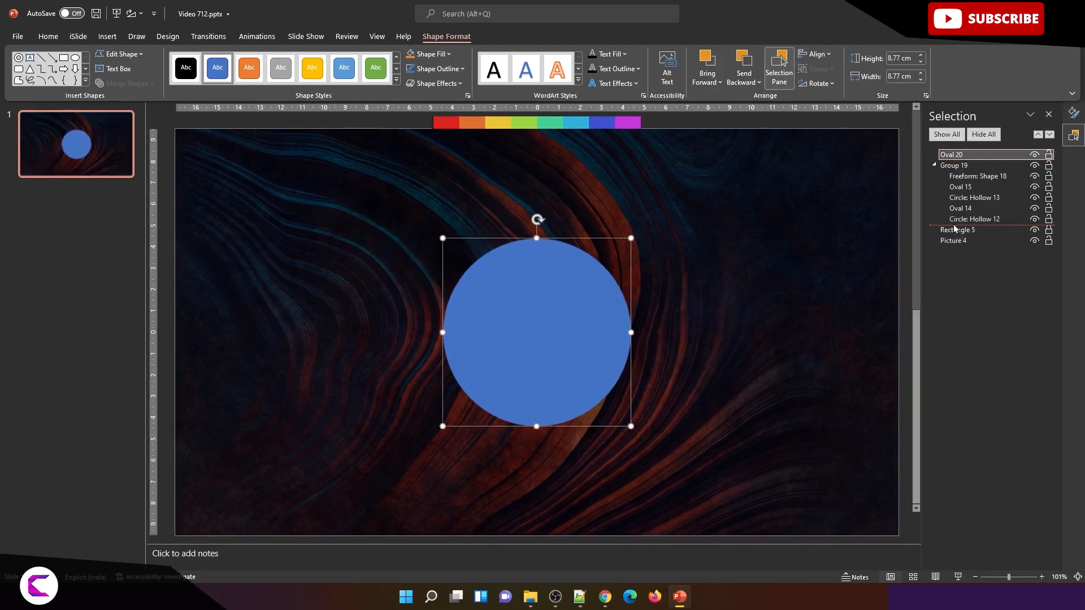
pyautogui.moveTo(954, 228); pyautogui.dragTo(955, 229)
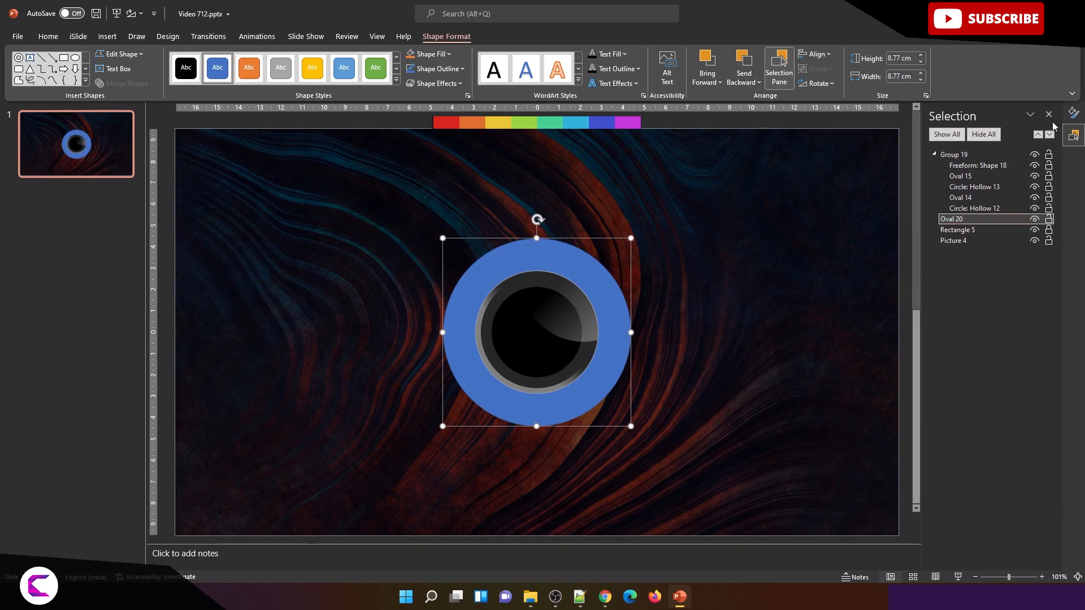
# Step: Remove the large circle's outline and give it a mostly transparent white fill
pyautogui.click(1073, 113)
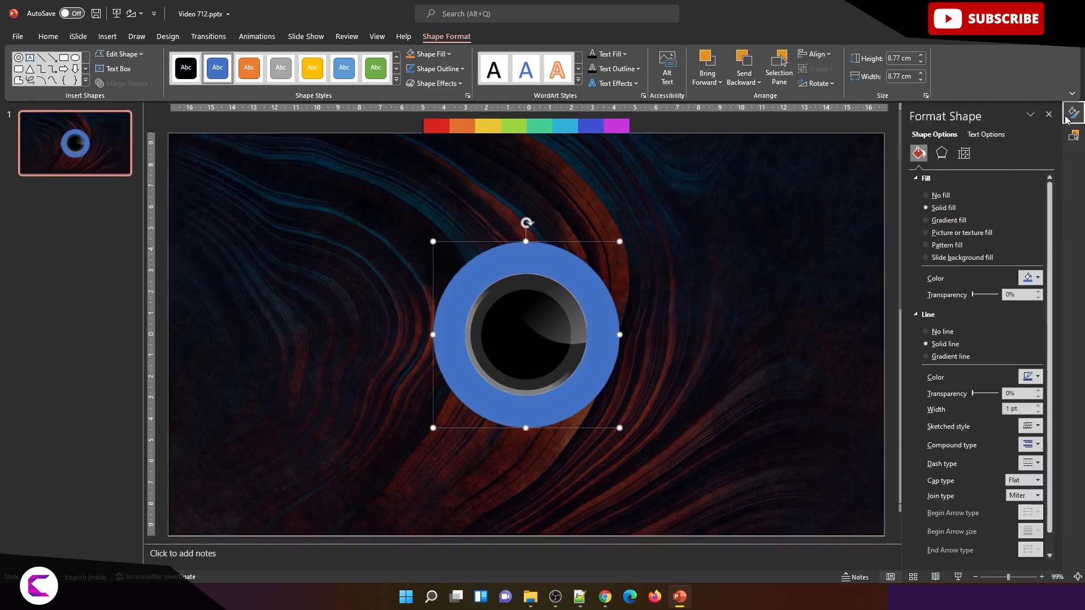
pyautogui.click(942, 332)
pyautogui.click(1027, 277)
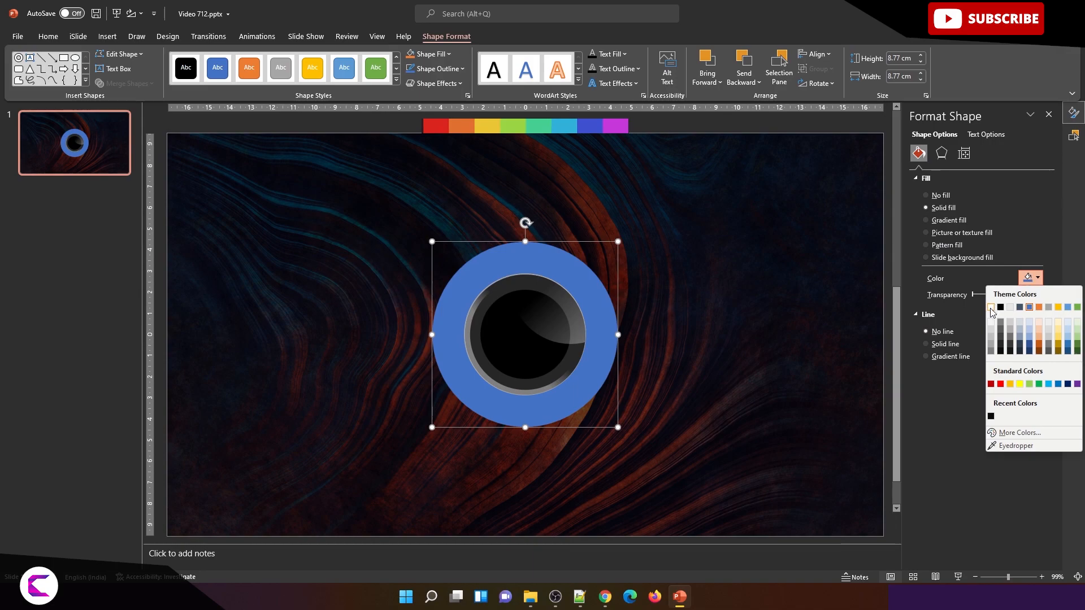
pyautogui.click(991, 308)
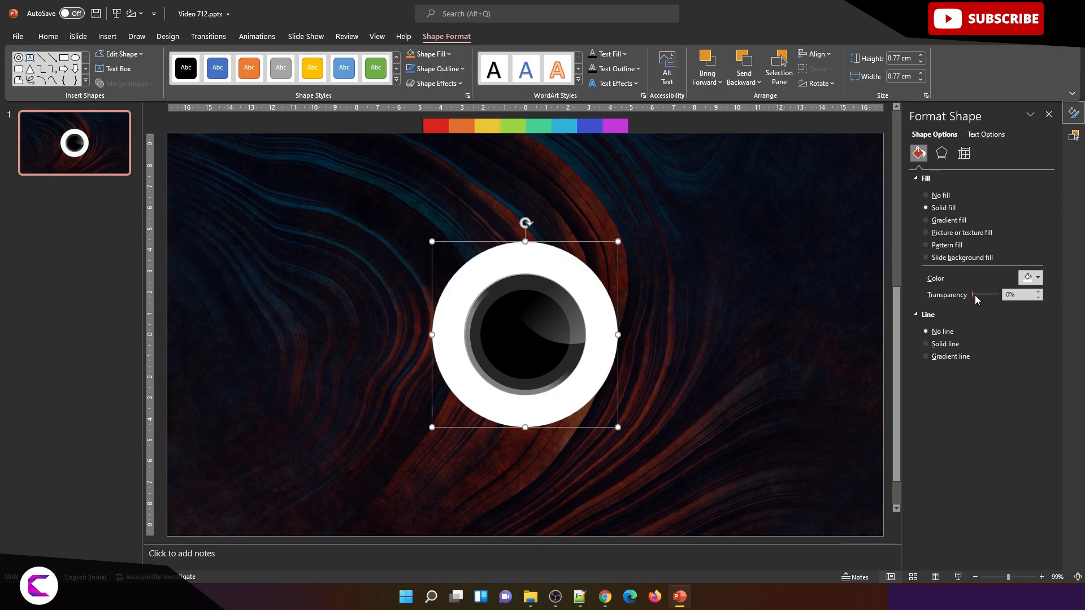
pyautogui.moveTo(973, 299); pyautogui.dragTo(994, 298)
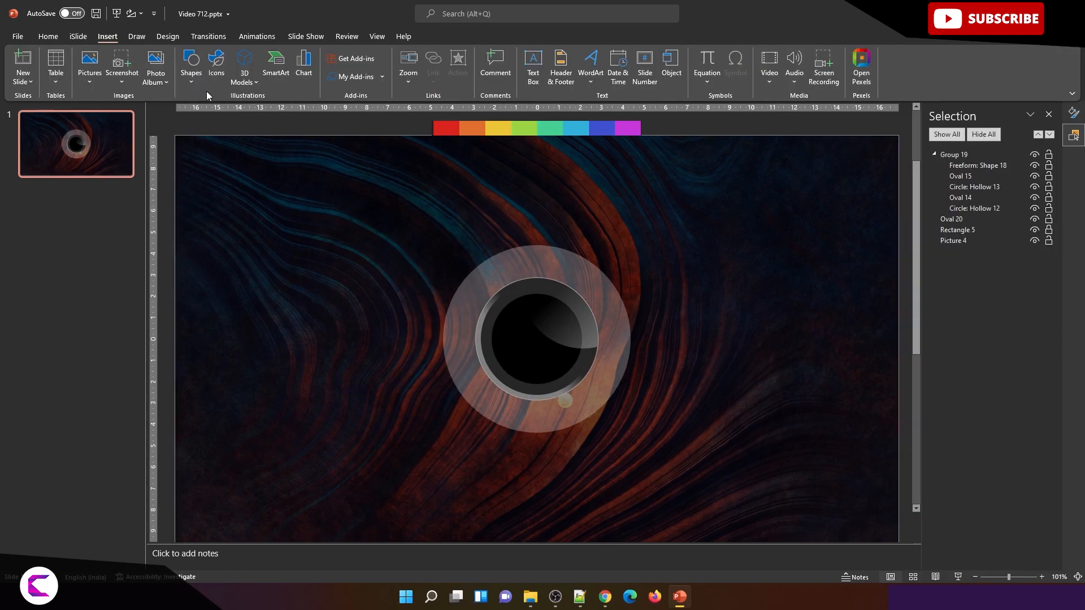
# Step: Draw a rounded square of about 3.15 cm in the slide's upper-left area, with strongly rounded corners and no outline
pyautogui.click(191, 67)
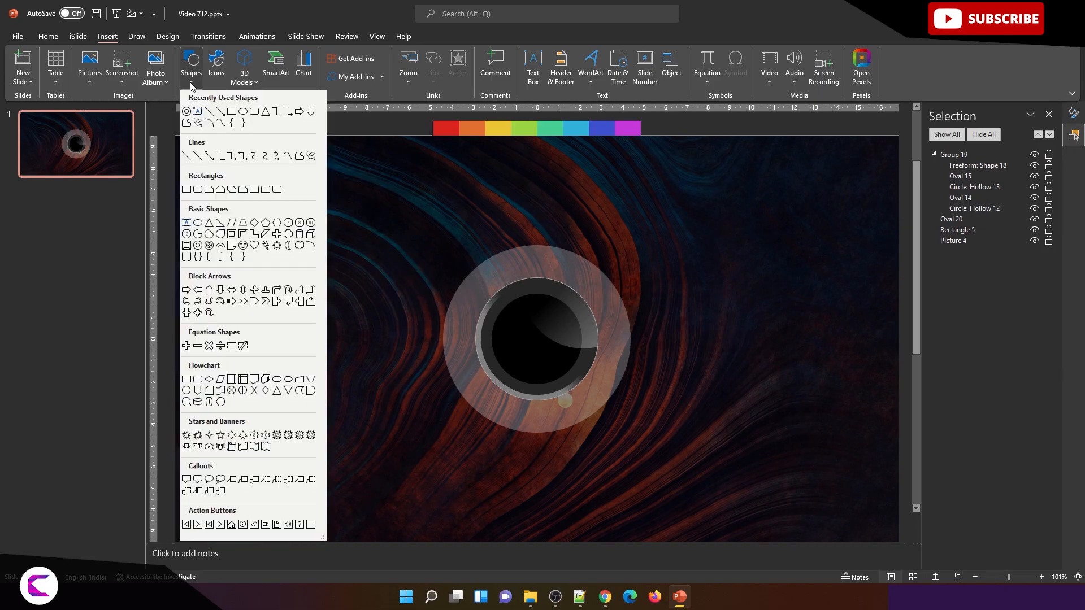
pyautogui.click(253, 114)
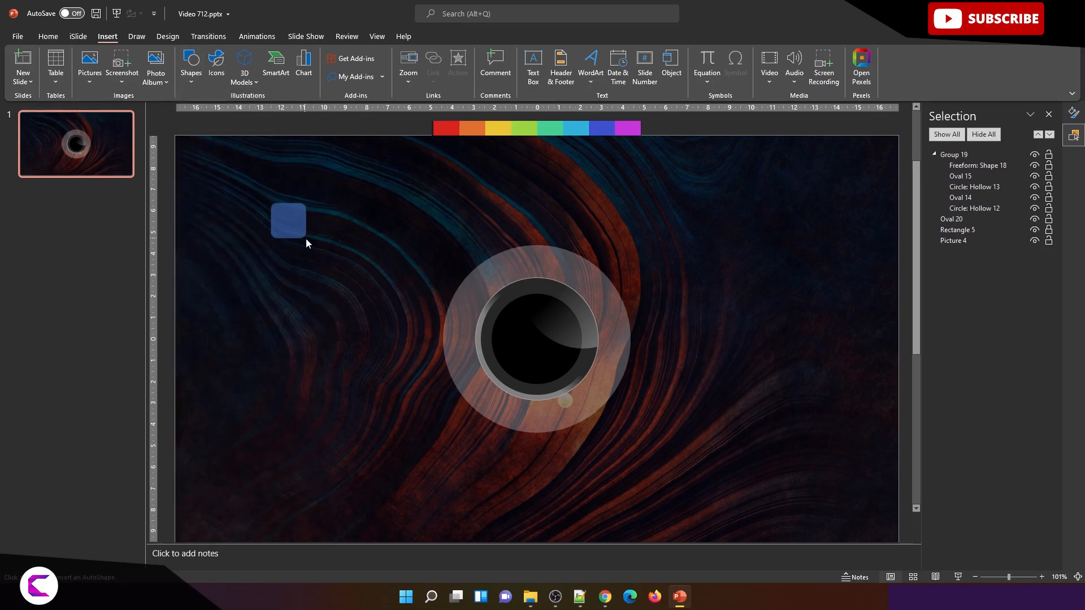
pyautogui.moveTo(324, 258); pyautogui.dragTo(338, 270)
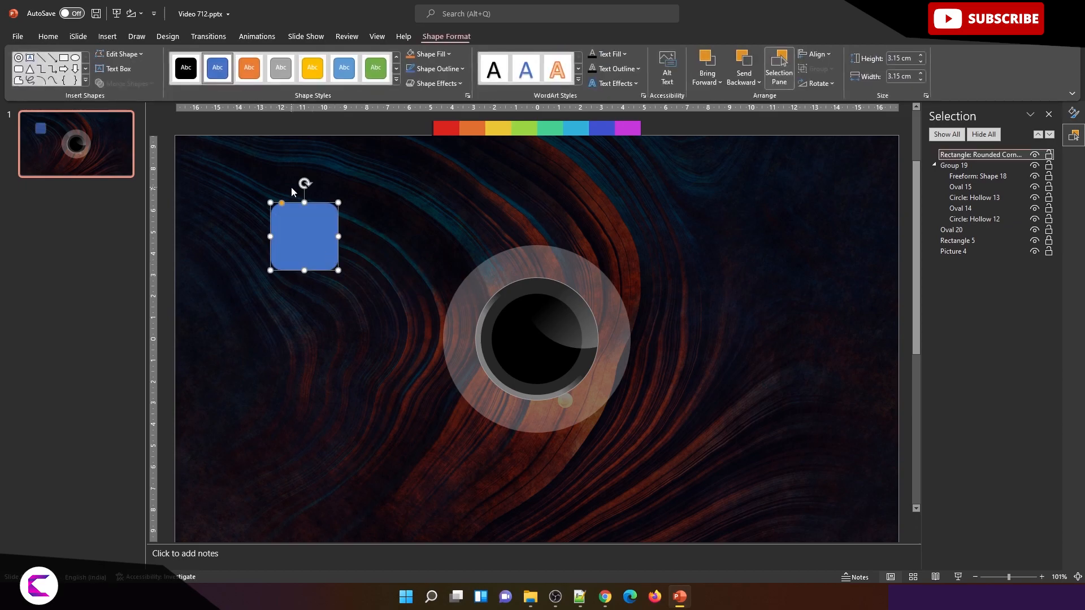
pyautogui.moveTo(290, 206); pyautogui.dragTo(290, 206)
pyautogui.click(1072, 112)
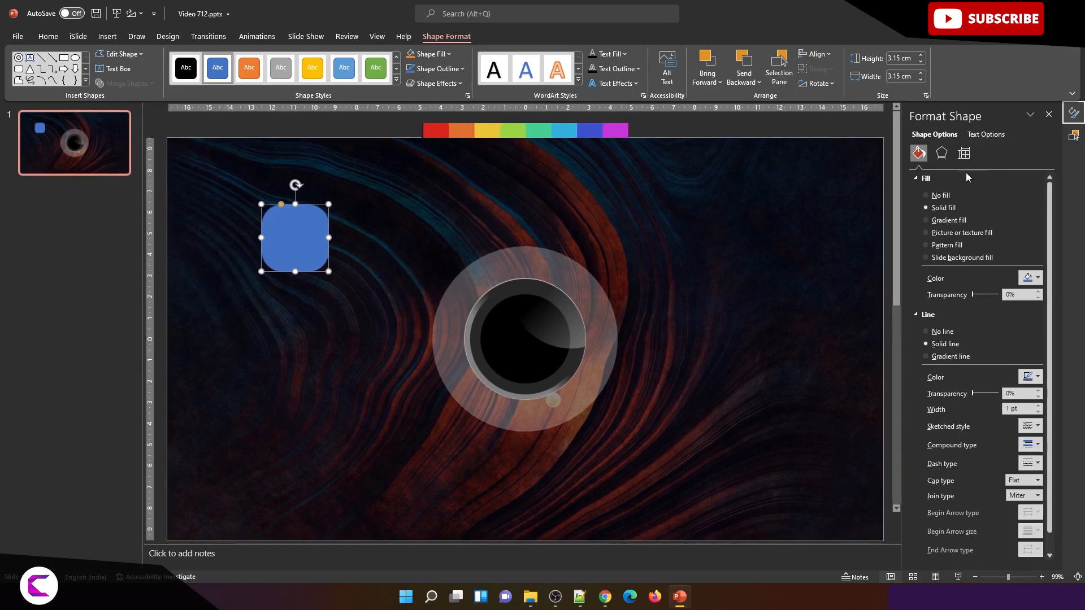
pyautogui.click(943, 333)
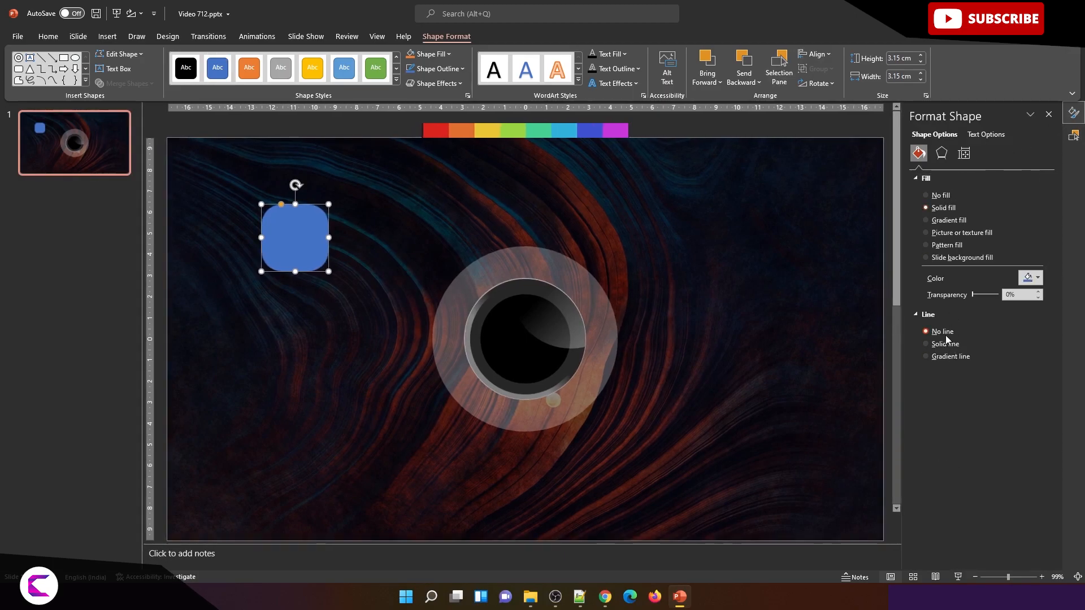
# Step: Duplicate the rounded square, enlarge the copy to about 3.8 cm below it, and line up the smaller one above the copy
pyautogui.hotkey('ctrl', 'c')
pyautogui.hotkey('ctrl', 'v')
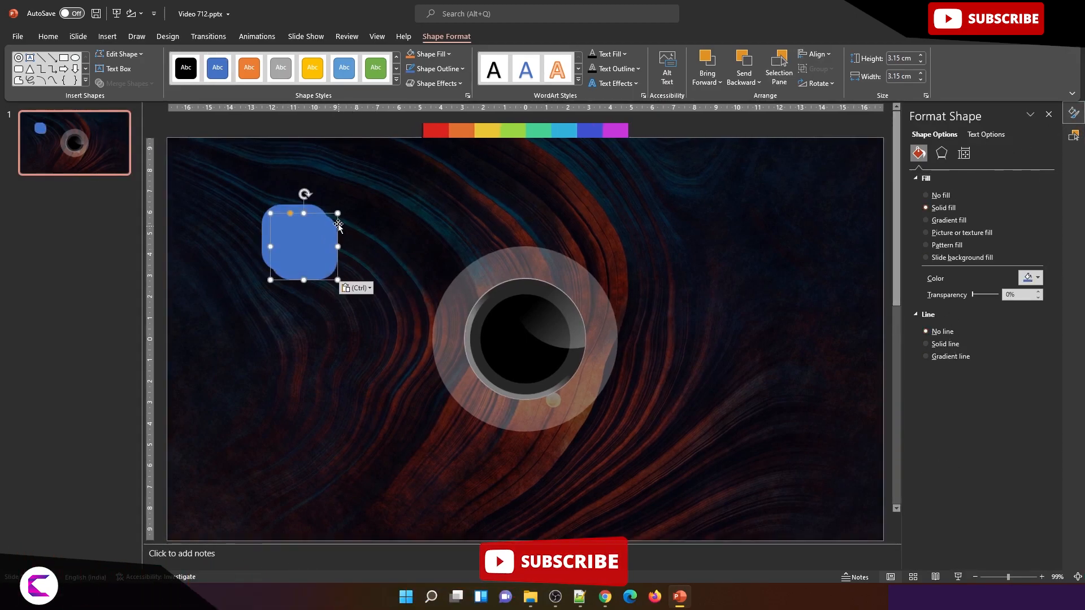
pyautogui.moveTo(338, 213); pyautogui.dragTo(304, 315)
pyautogui.click(310, 243)
pyautogui.rightClick(310, 244)
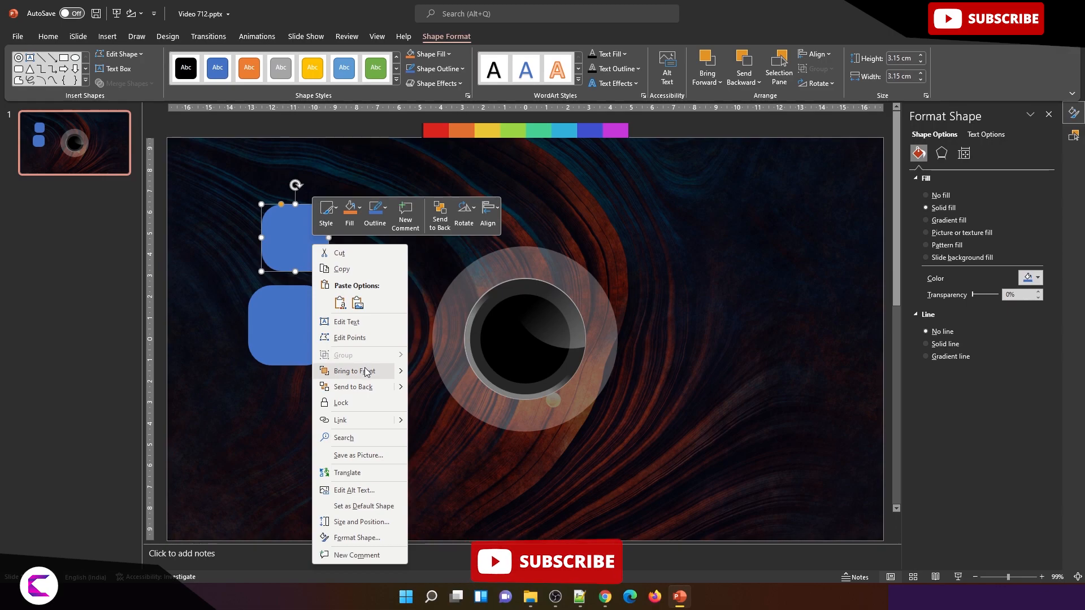
pyautogui.click(317, 245)
pyautogui.moveTo(318, 245)
pyautogui.mouseDown()
pyautogui.moveTo(298, 285)
pyautogui.moveTo(297, 243)
pyautogui.mouseUp()
# Step: Give the larger square a gradient fill with its last stop at 100% position and fully opaque
pyautogui.click(296, 351)
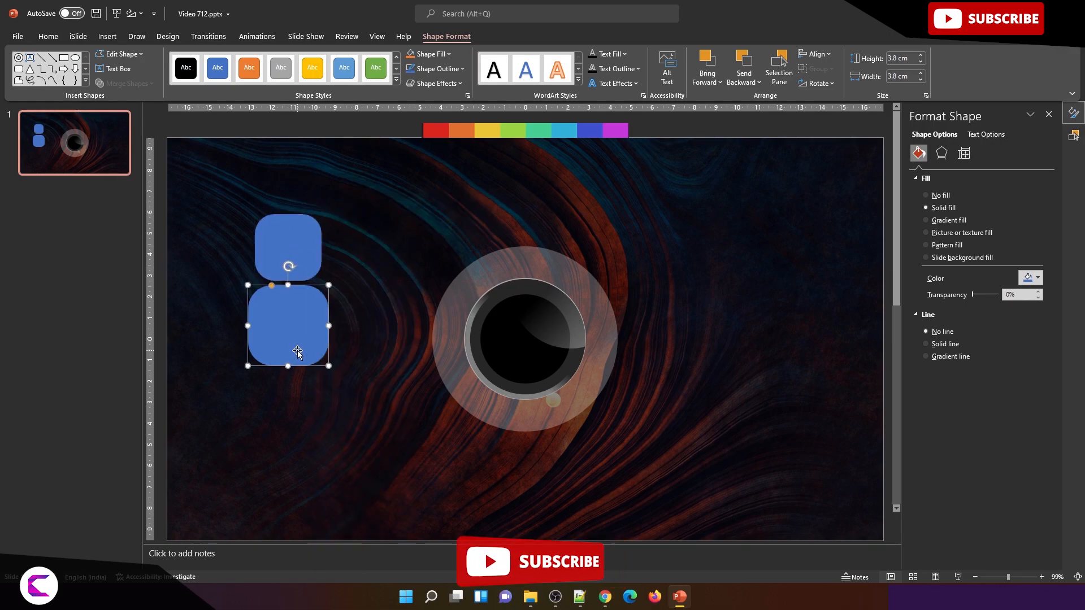
pyautogui.click(958, 220)
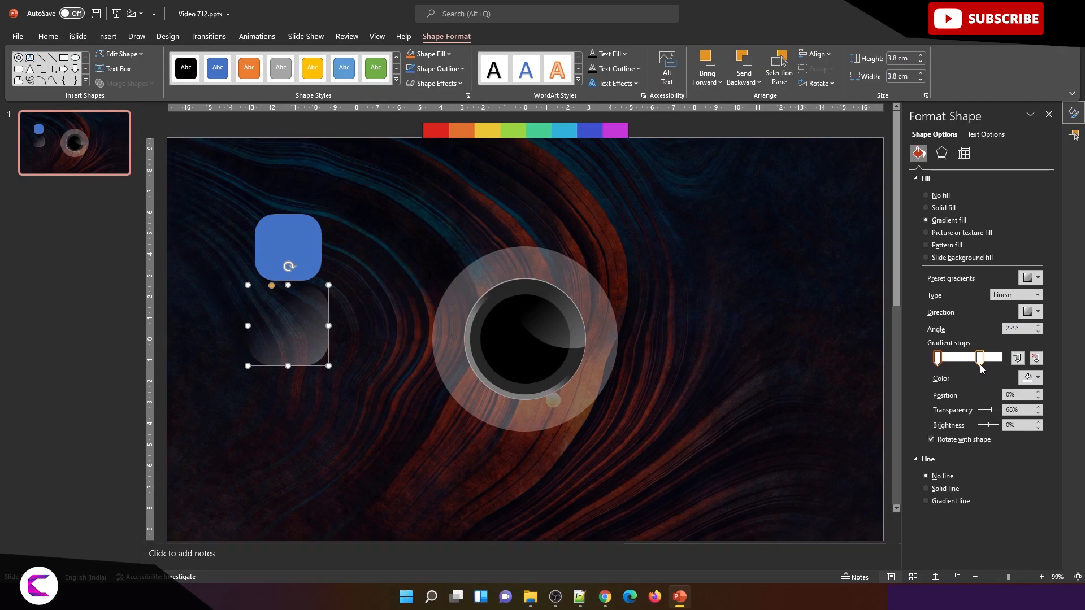
pyautogui.moveTo(981, 361); pyautogui.dragTo(1001, 361)
pyautogui.moveTo(997, 410); pyautogui.dragTo(978, 410)
# Step: Color the larger square's first gradient stop with the red sampled from the color strip, at 0% transparency
pyautogui.click(938, 360)
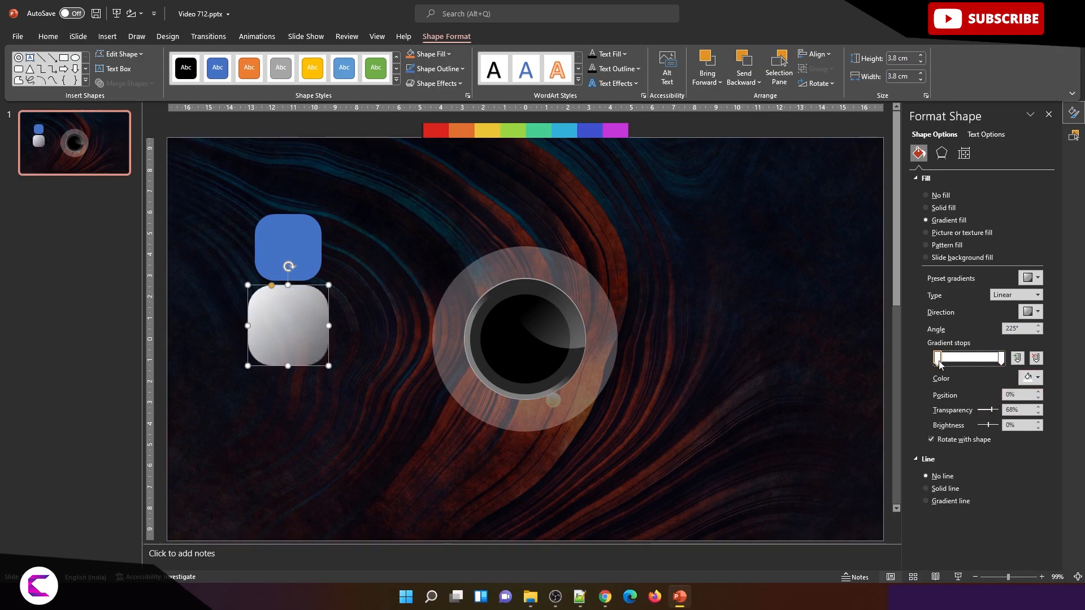
pyautogui.click(1037, 378)
pyautogui.click(1017, 546)
pyautogui.click(432, 131)
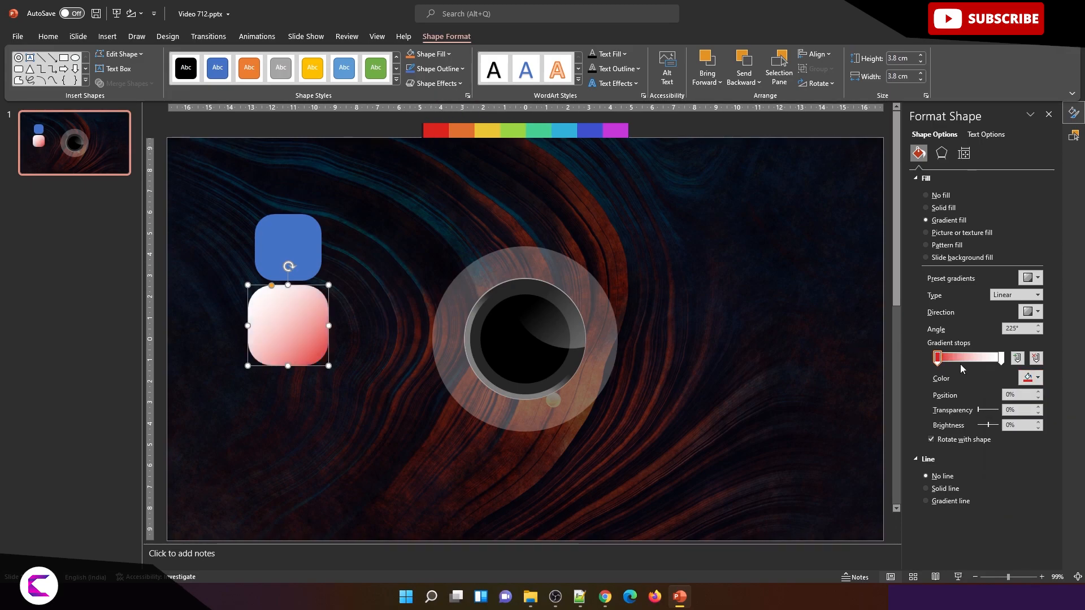
# Step: Color the larger square's last gradient stop a darker shade of the sampled red, #8B1913
pyautogui.click(1001, 359)
pyautogui.click(1033, 378)
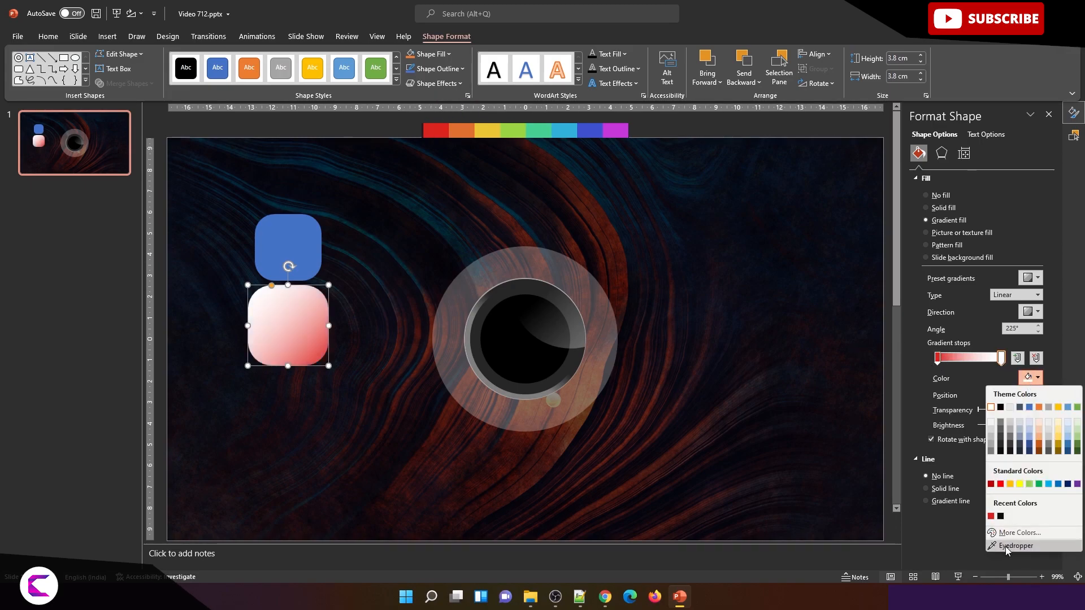
pyautogui.click(991, 517)
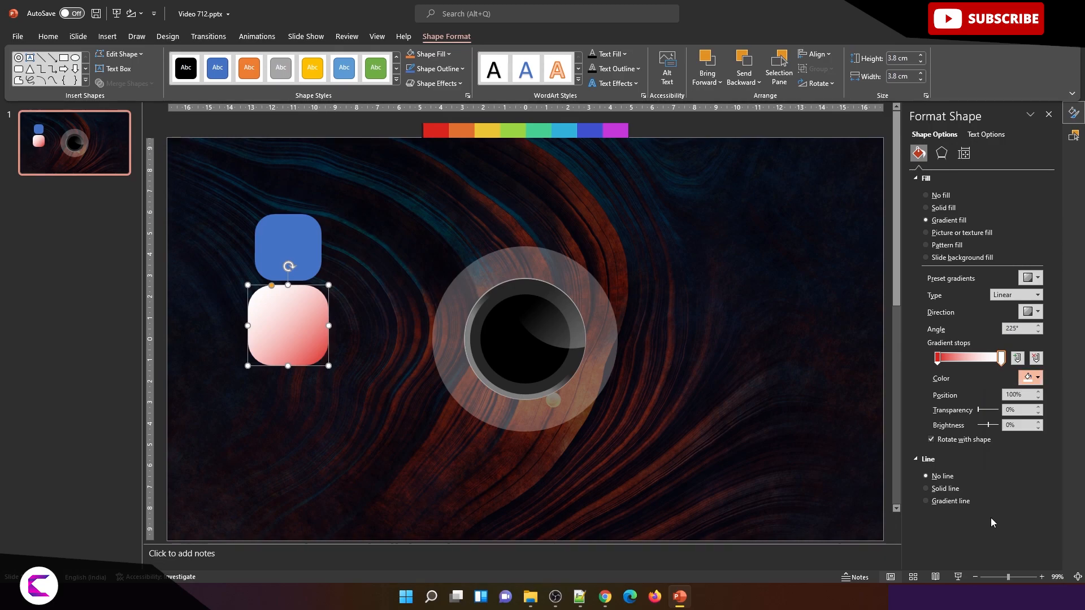
pyautogui.click(1037, 379)
pyautogui.click(1018, 533)
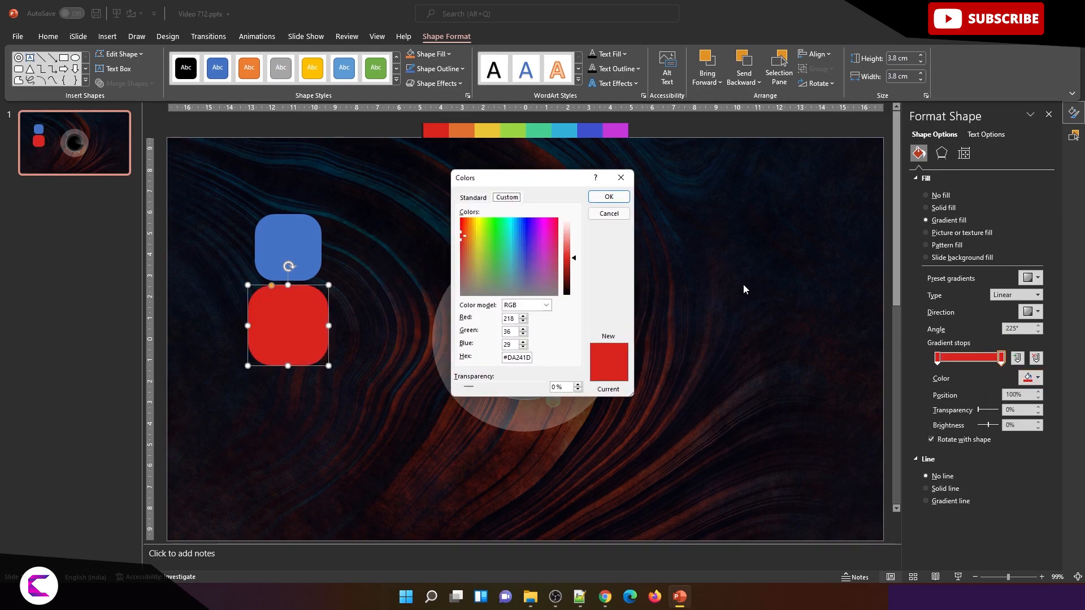
pyautogui.moveTo(576, 260); pyautogui.dragTo(576, 272)
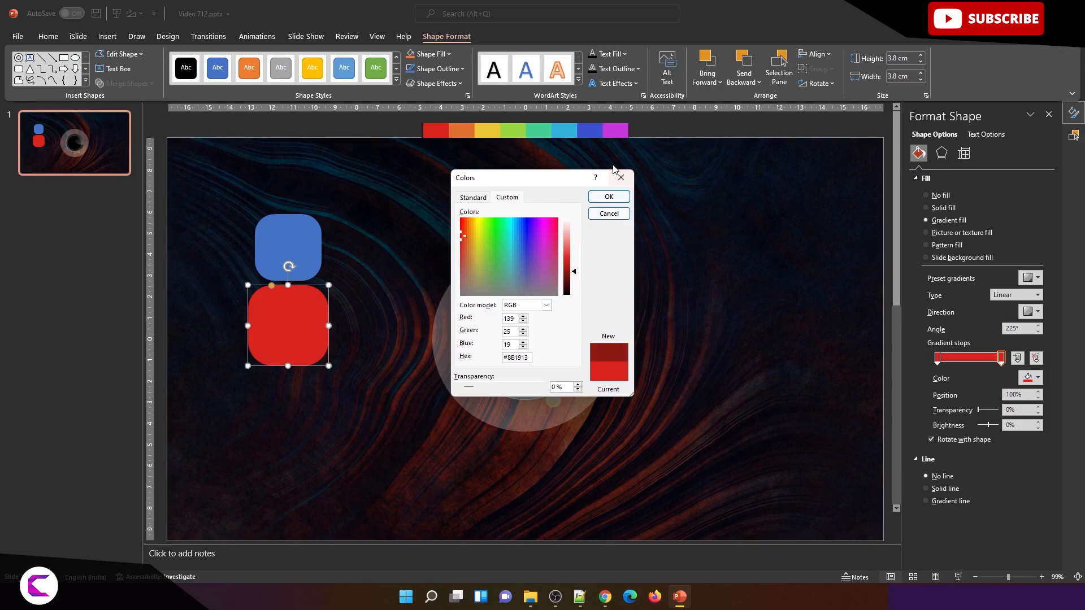
pyautogui.click(609, 197)
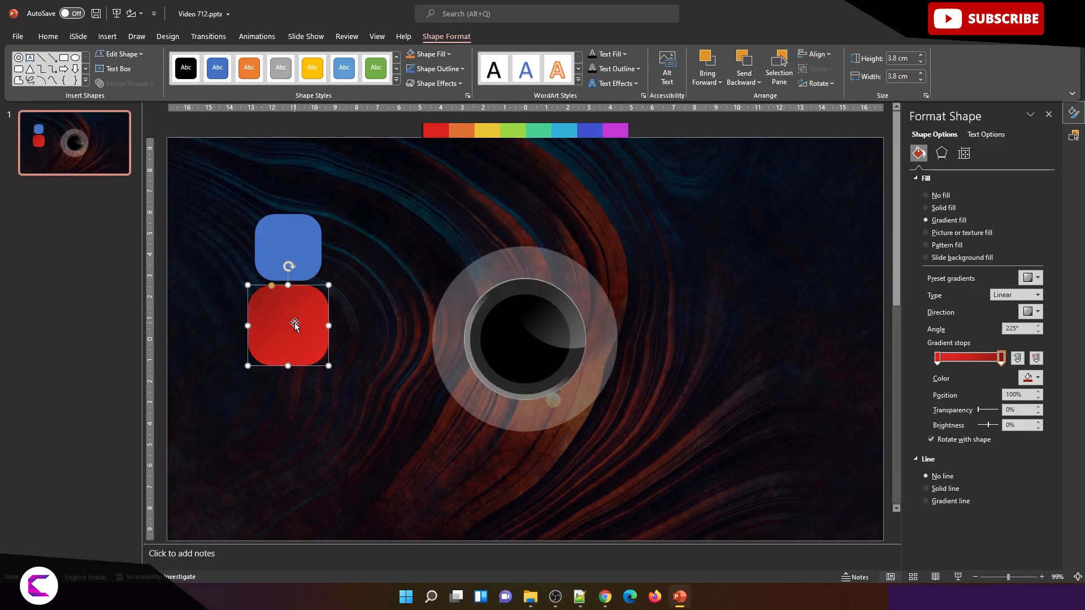
# Step: Bring the smaller blue square to the front and move it onto the red square
pyautogui.click(290, 247)
pyautogui.rightClick(294, 246)
pyautogui.click(349, 370)
pyautogui.moveTo(290, 243); pyautogui.dragTo(323, 290)
# Step: Set the blue square's height and width to 3.4 cm and center it on the red square
pyautogui.click(921, 56)
pyautogui.click(922, 73)
pyautogui.click(921, 55)
pyautogui.click(922, 73)
pyautogui.click(922, 73)
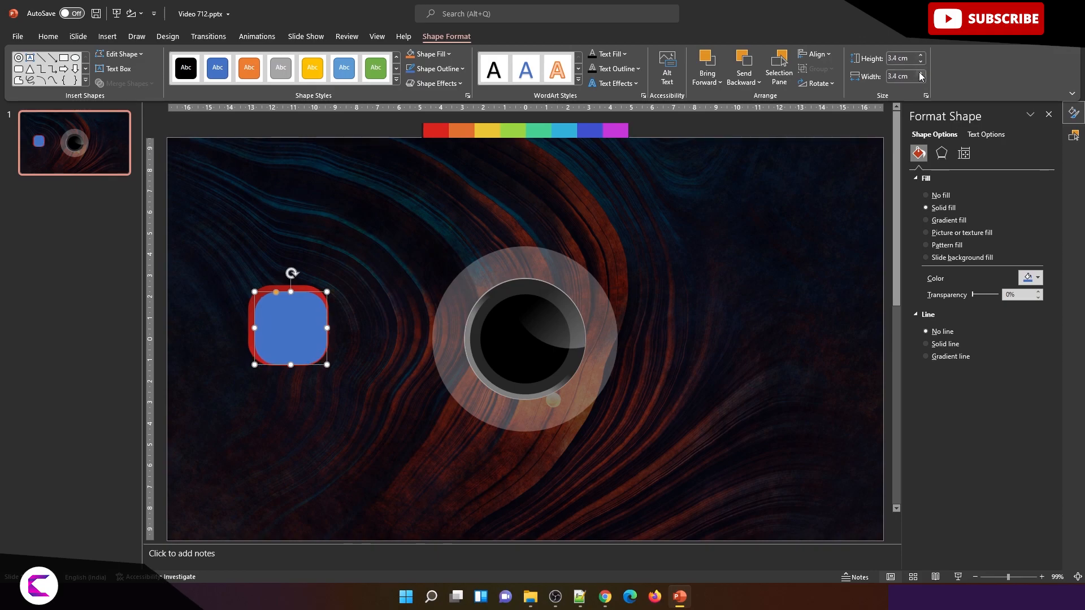
pyautogui.moveTo(295, 314); pyautogui.dragTo(293, 312)
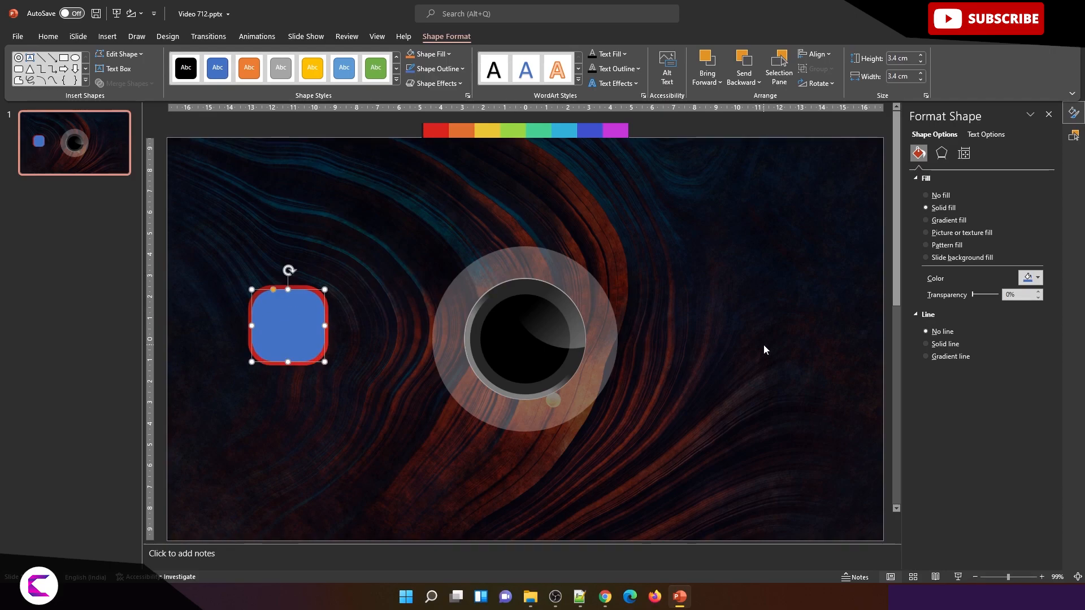
# Step: Give the inner square a gradient fill from black at the first stop to a very dark gray at the last
pyautogui.click(1038, 278)
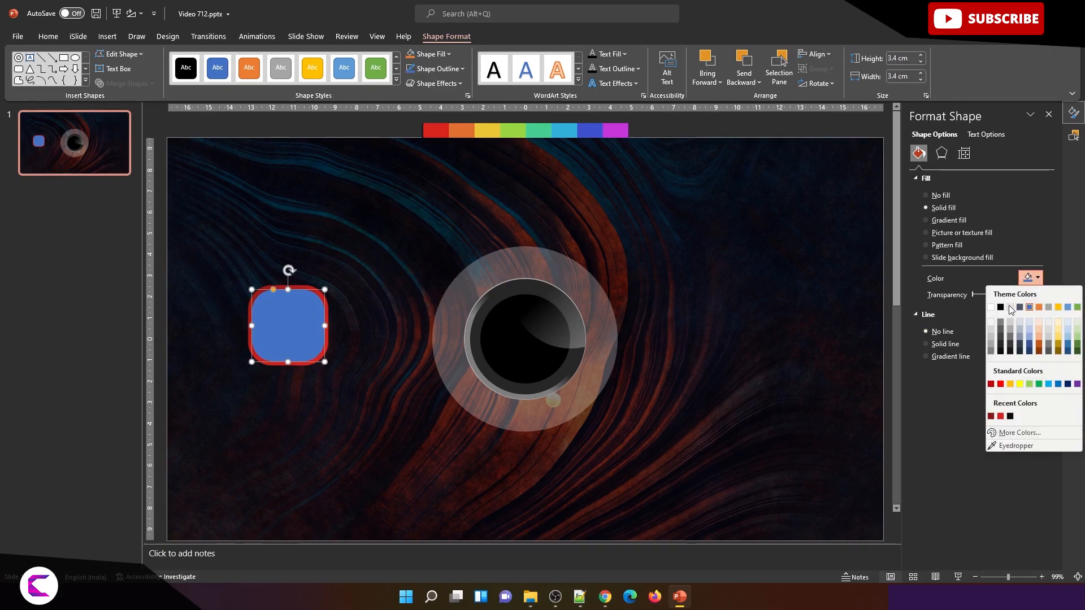
pyautogui.click(948, 221)
pyautogui.click(1038, 378)
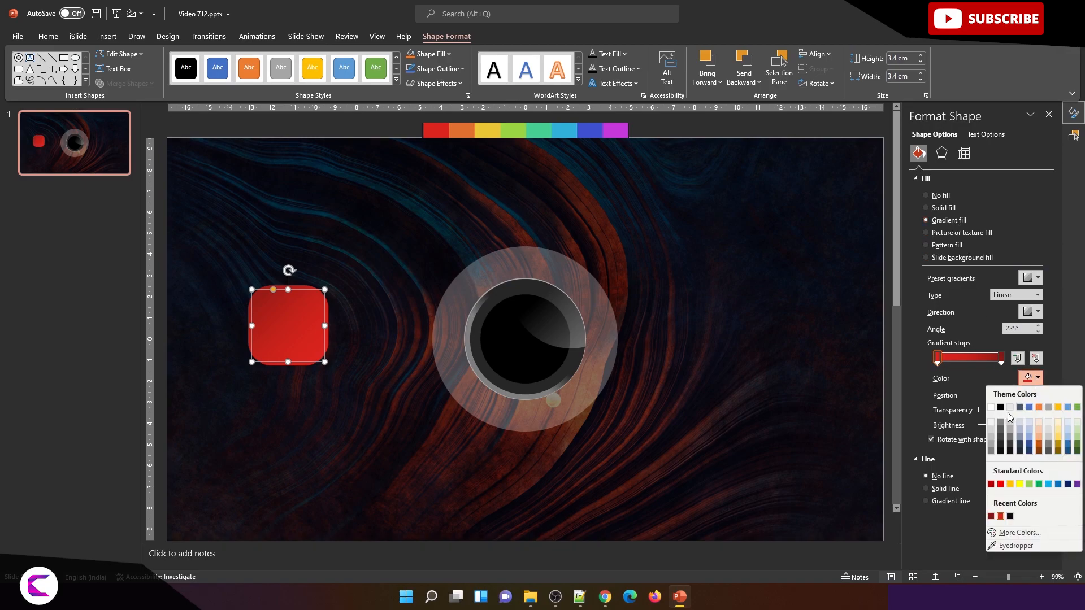
pyautogui.click(1000, 407)
pyautogui.click(1002, 357)
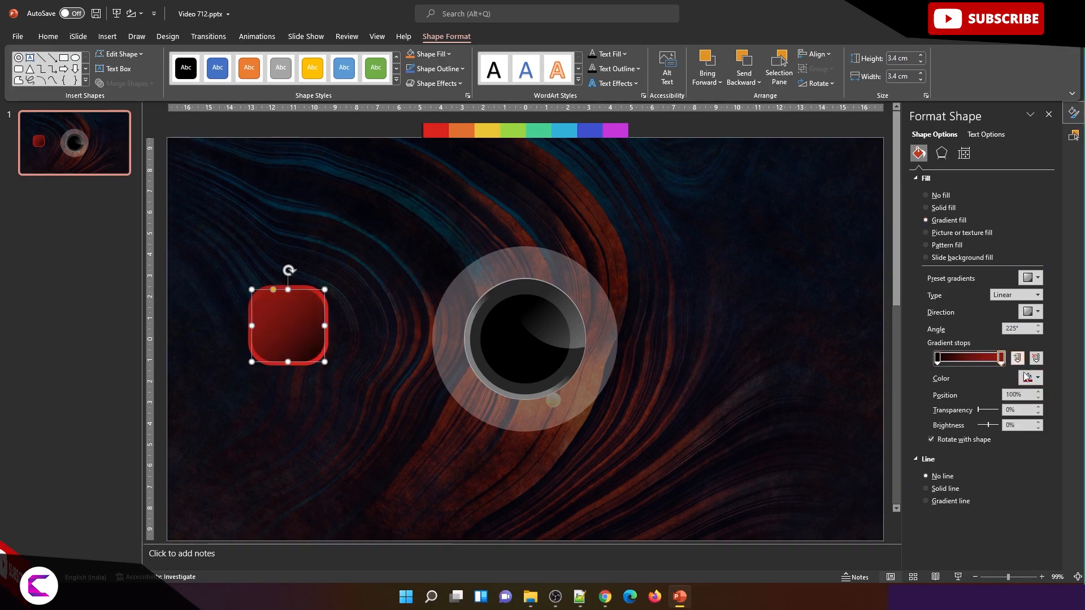
pyautogui.click(1037, 378)
pyautogui.click(1000, 447)
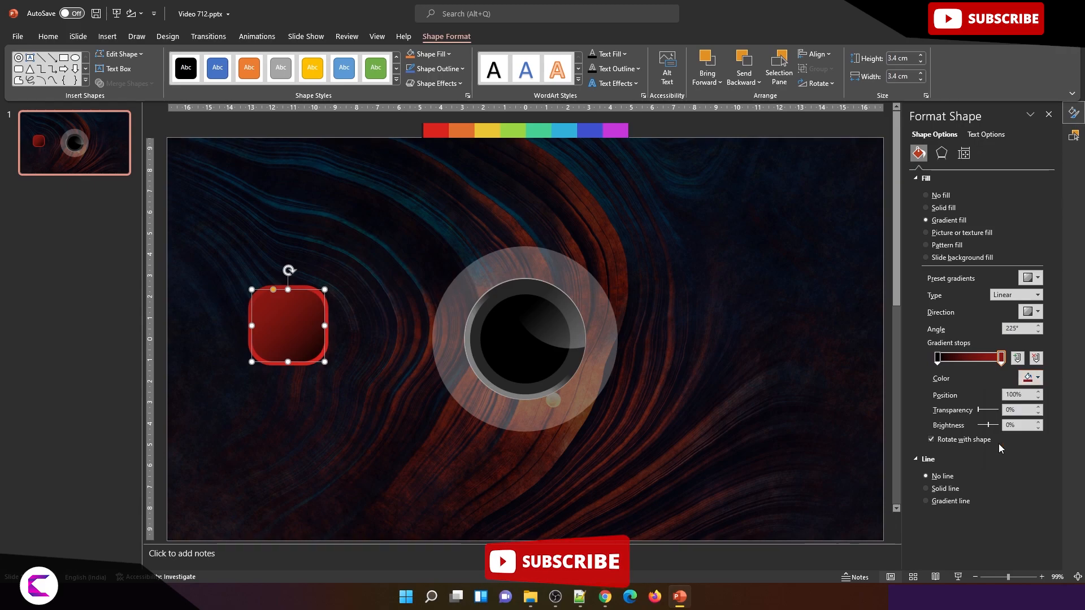
# Step: Make two copies of the red outer square below the original, overlapping diagonally, and select both copies
pyautogui.click(279, 364)
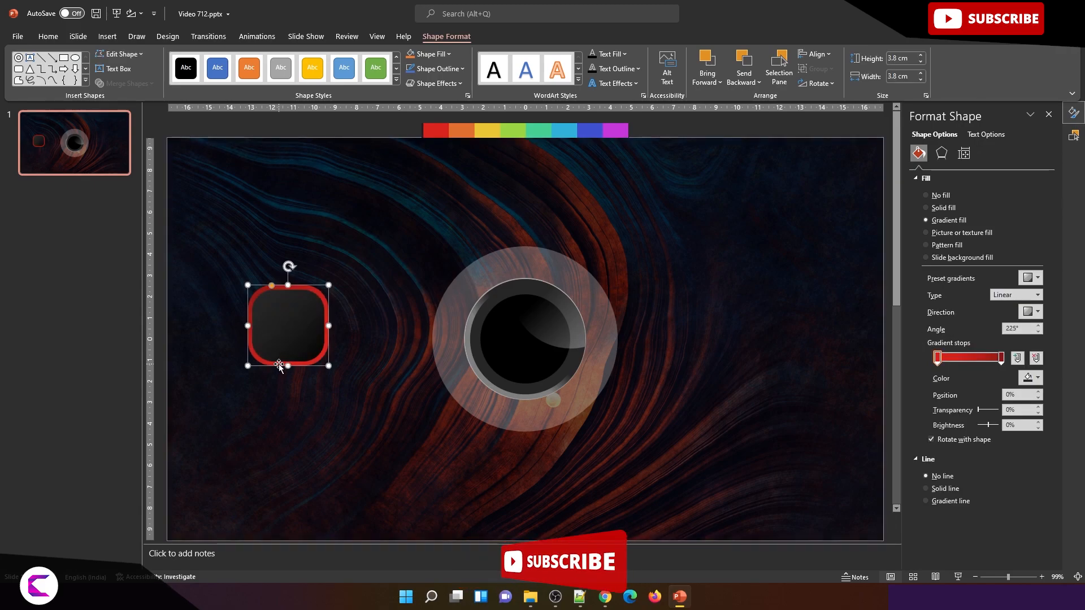
pyautogui.hotkey('ctrl', 'c')
pyautogui.hotkey('ctrl', 'v')
pyautogui.moveTo(311, 352); pyautogui.dragTo(353, 440)
pyautogui.hotkey('ctrl', 'v')
pyautogui.keyDown('shift'); pyautogui.click(325, 496); pyautogui.keyUp('shift')
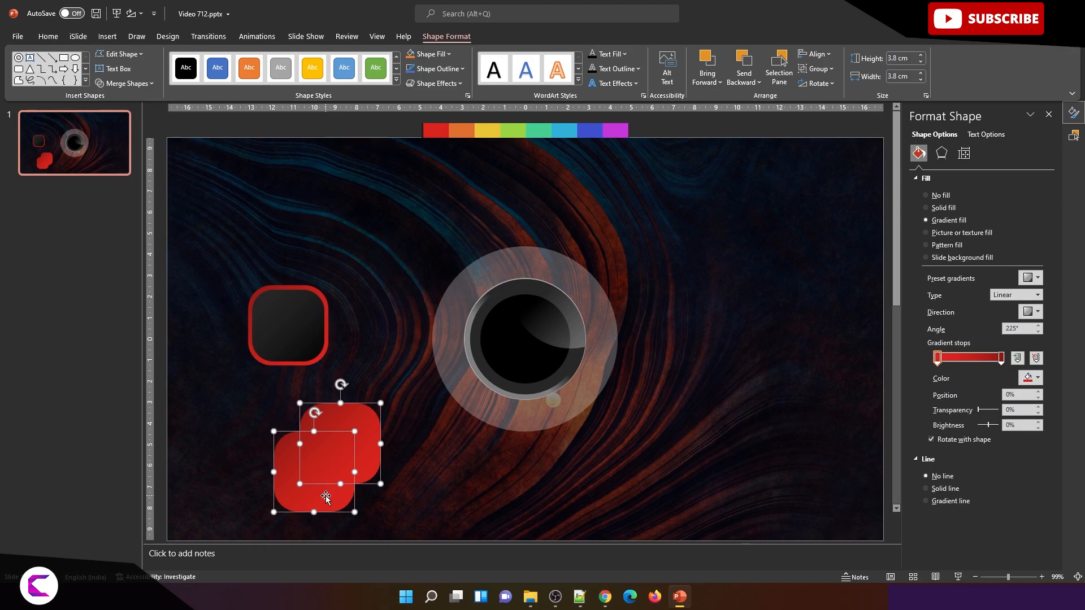
# Step: Intersect the two overlapping red copies and align the resulting piece with the upper-right corner of the framed square
pyautogui.click(124, 84)
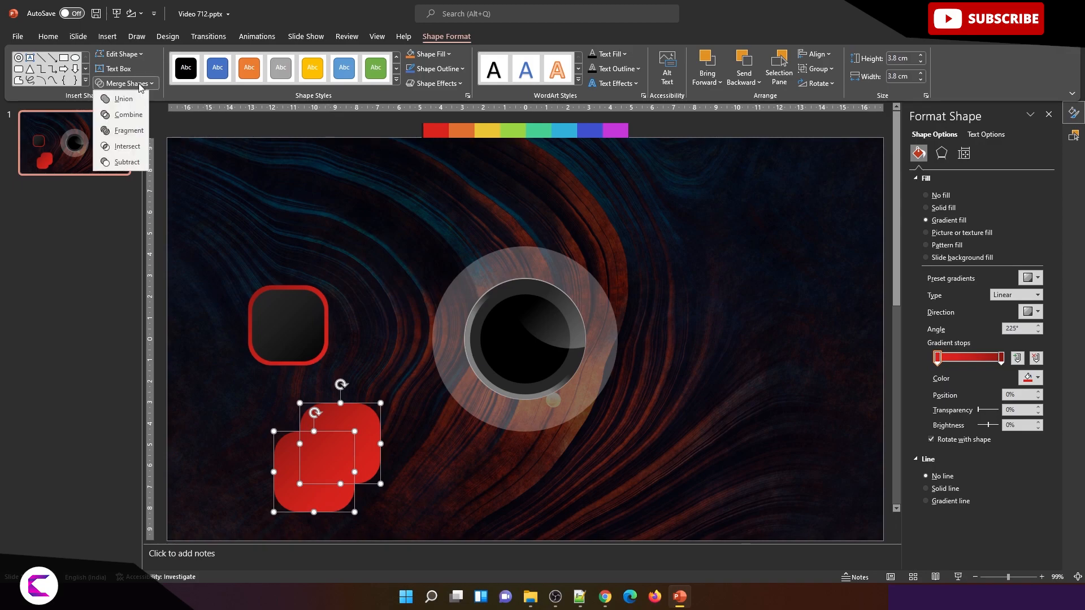
pyautogui.click(129, 148)
pyautogui.moveTo(326, 455); pyautogui.dragTo(302, 307)
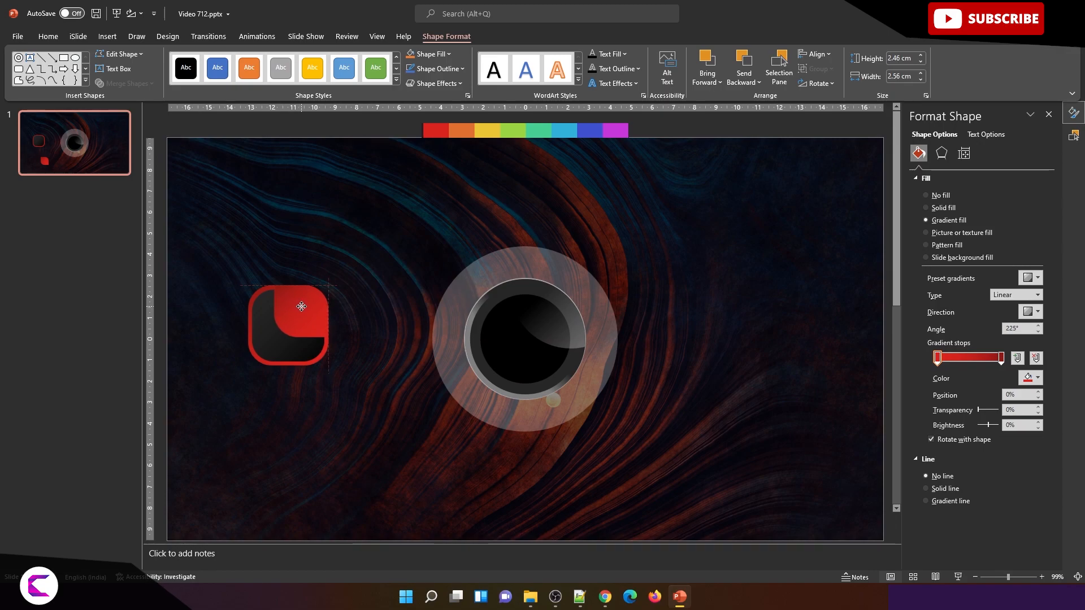
pyautogui.moveTo(303, 307); pyautogui.dragTo(301, 306)
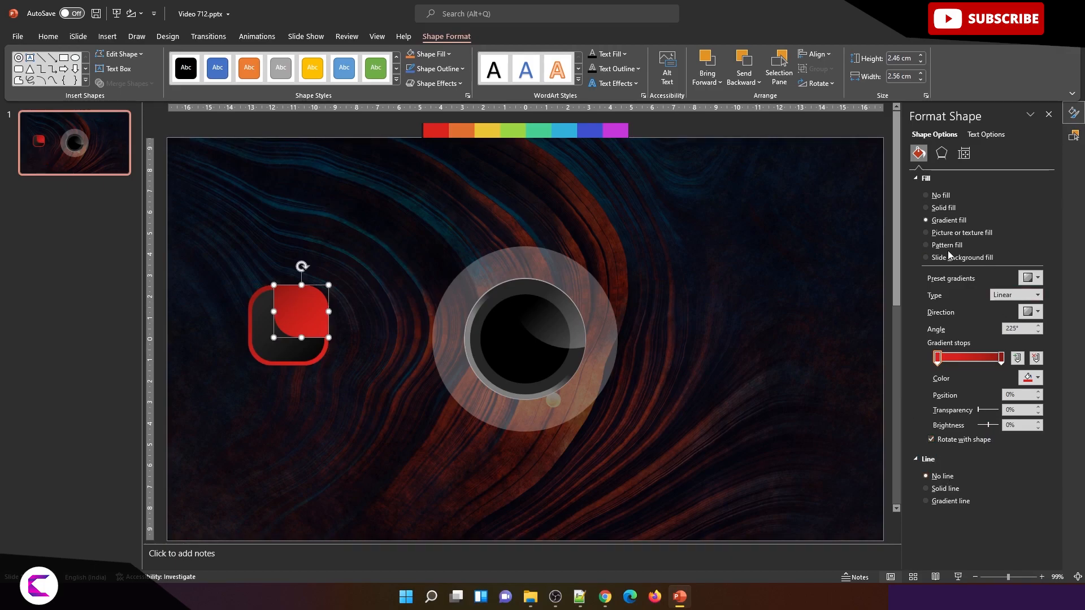
# Step: Make both gradient stops of the corner piece white, with the last stop at 100% transparency
pyautogui.click(1035, 378)
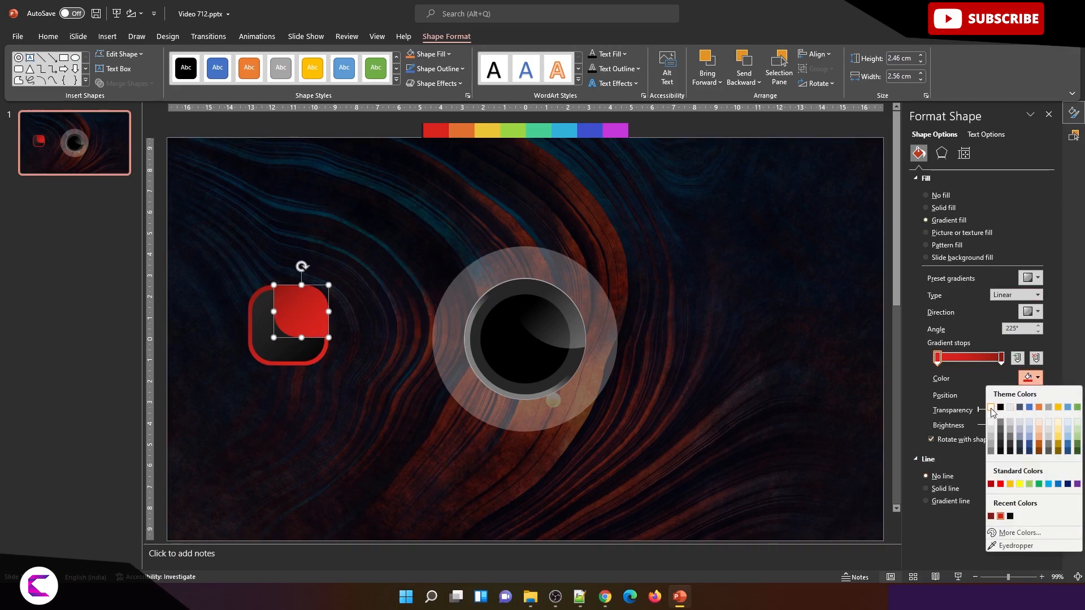
pyautogui.click(1000, 410)
pyautogui.click(1001, 357)
pyautogui.click(1037, 378)
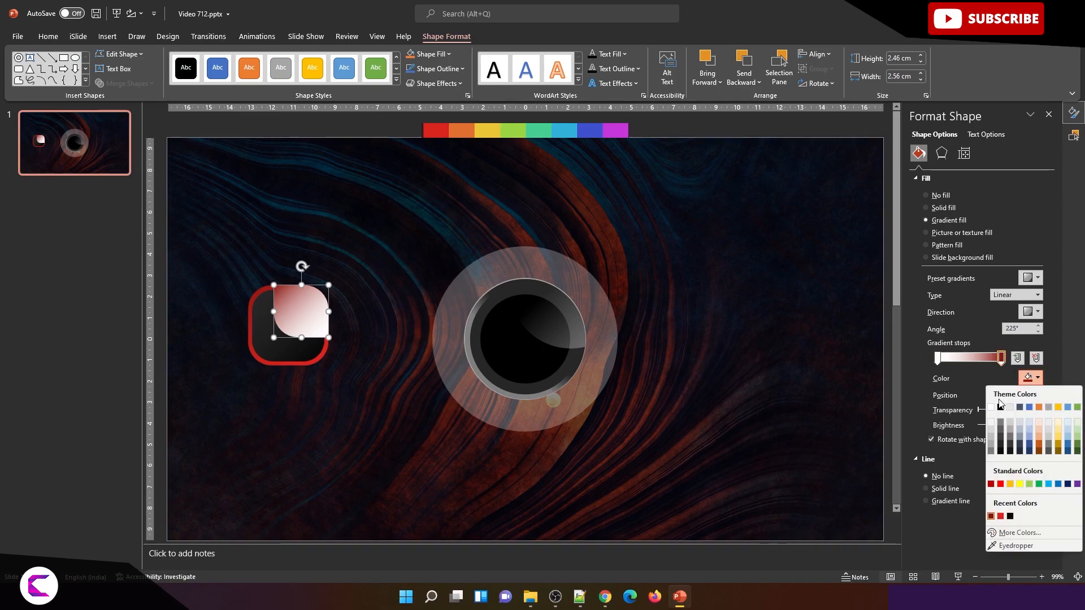
pyautogui.click(993, 410)
pyautogui.moveTo(978, 410); pyautogui.dragTo(1037, 411)
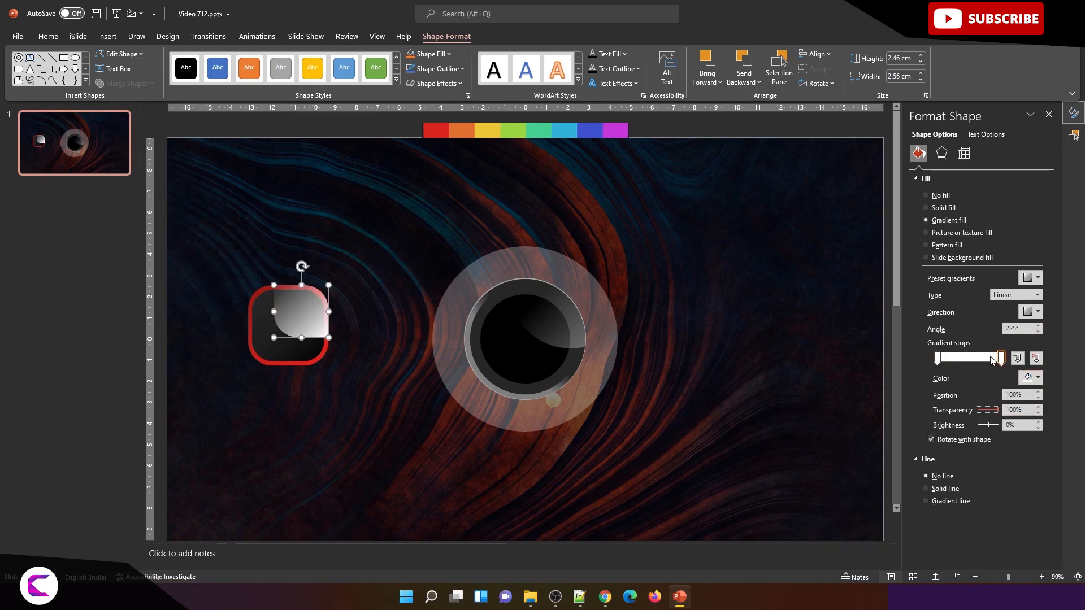
# Step: Shift the corner piece's transparent gradient stop inward and set the first stop's transparency to 50%
pyautogui.moveTo(1001, 358); pyautogui.dragTo(981, 358)
pyautogui.click(937, 358)
pyautogui.moveTo(981, 413); pyautogui.dragTo(989, 414)
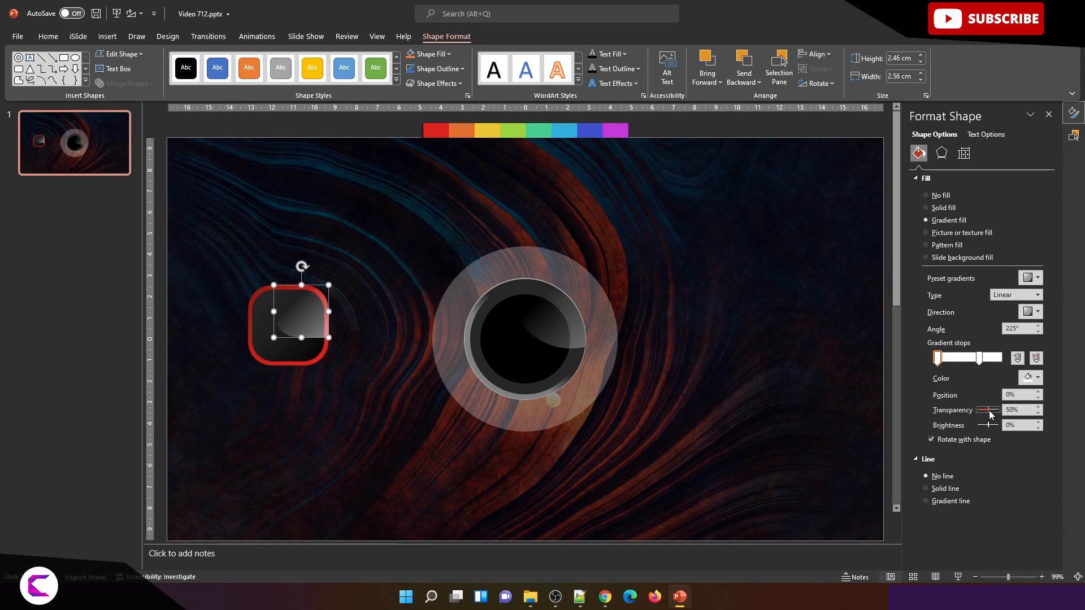
# Step: Bring the red outer square's gradient stops close together near the middle, with the dark stop at 62% and colored #63110D
pyautogui.click(311, 360)
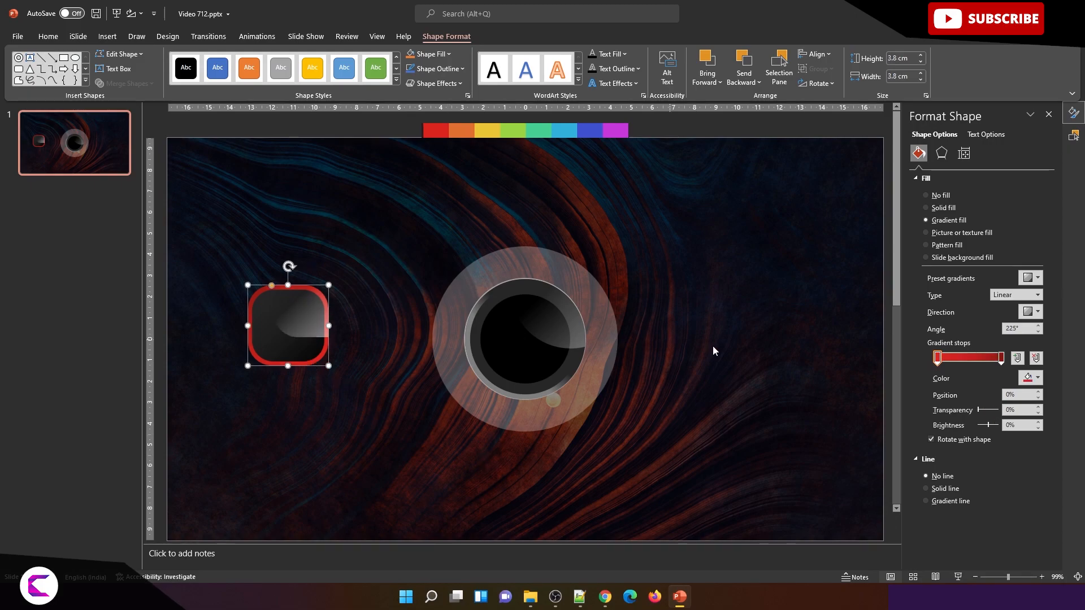
pyautogui.moveTo(937, 360); pyautogui.dragTo(978, 365)
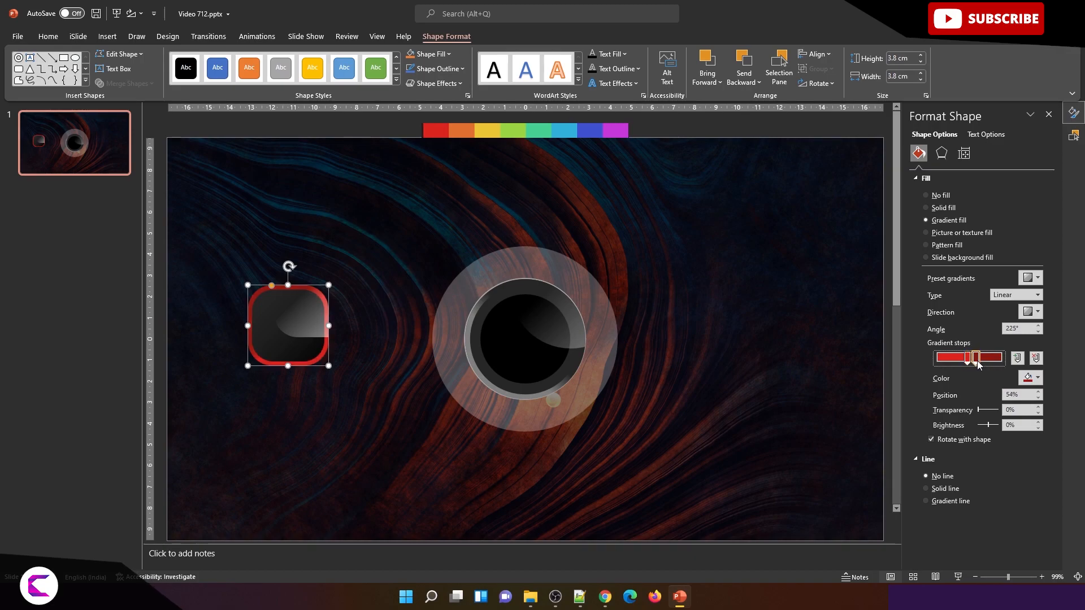
pyautogui.click(1033, 378)
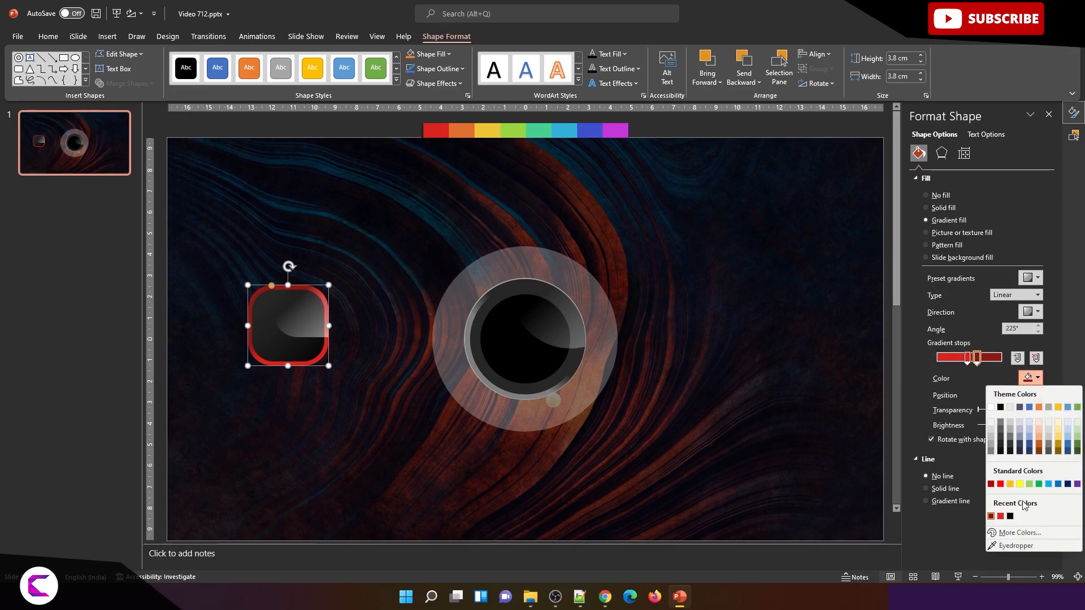
pyautogui.click(1019, 533)
pyautogui.click(575, 280)
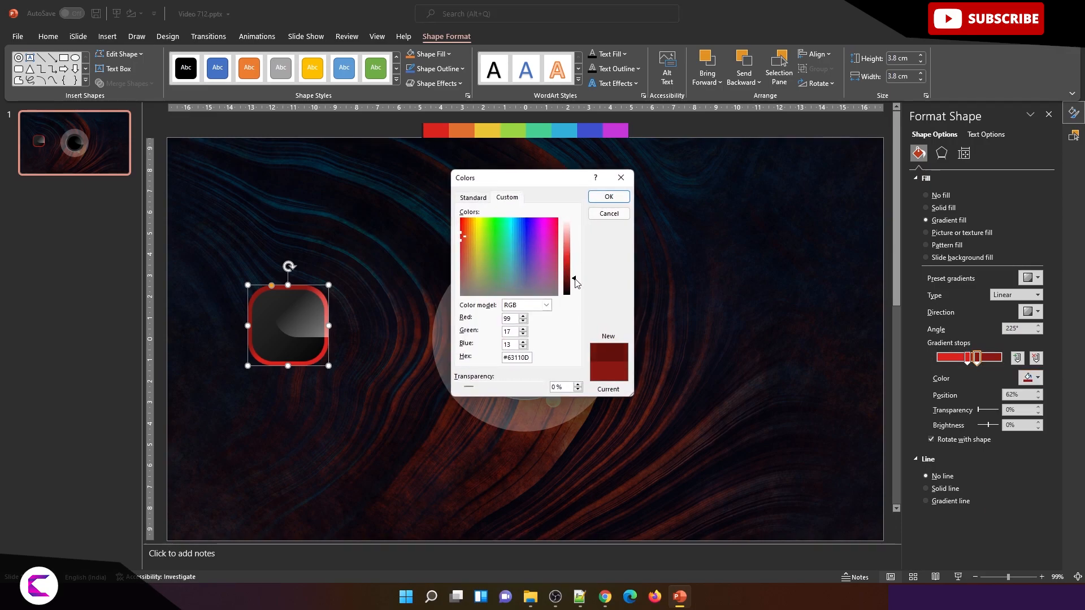
pyautogui.click(609, 196)
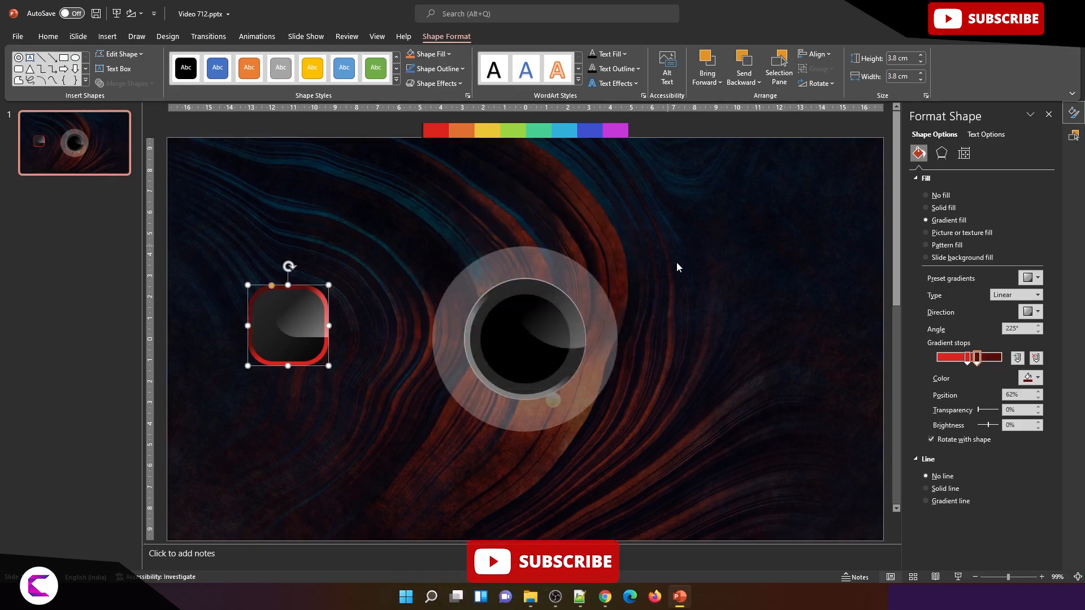